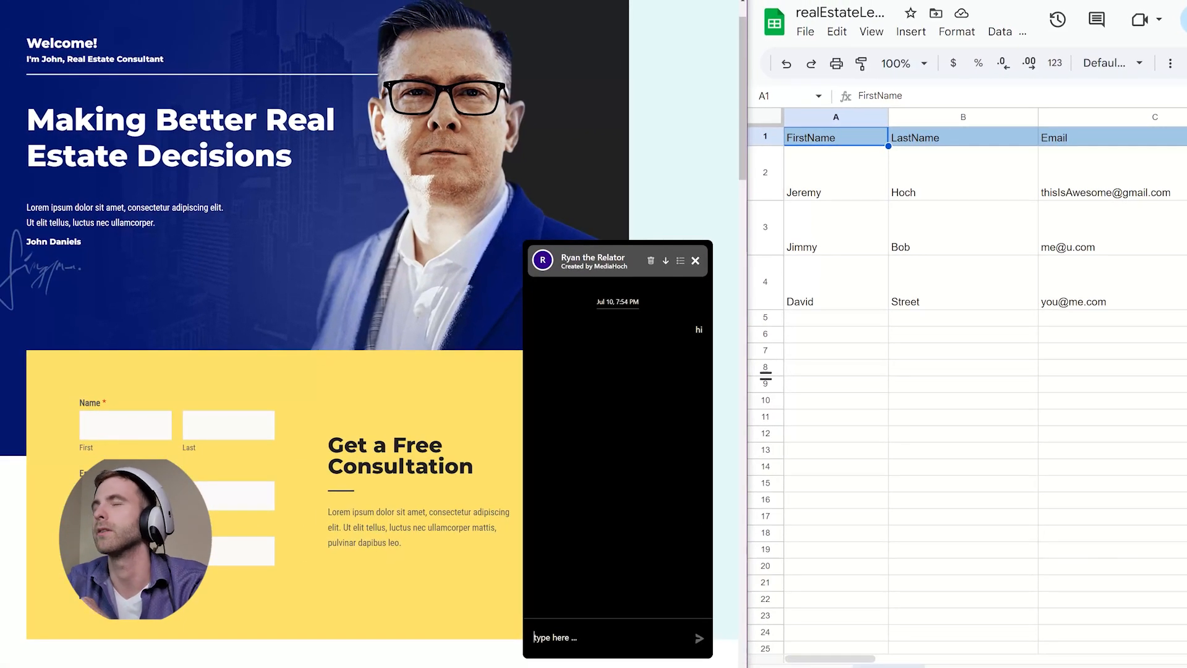
# - Choose 'I have a question' and ask the bot to tell you about a listing near Ross Rd
pyautogui.click(574, 573)
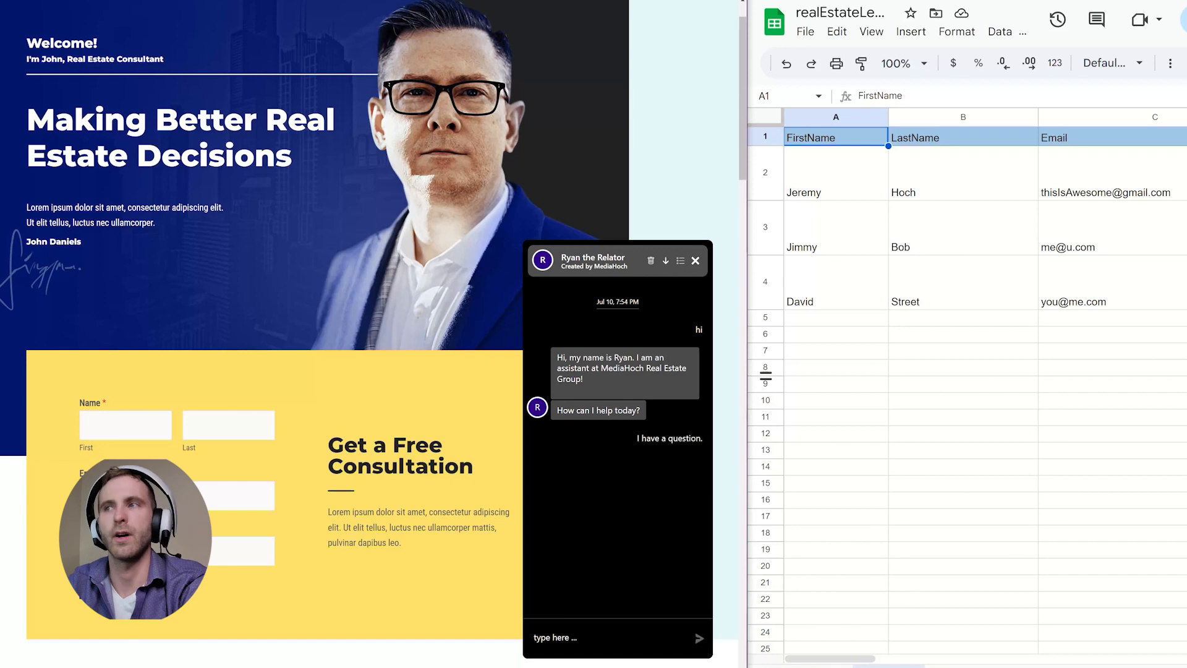
pyautogui.write('tell me a')
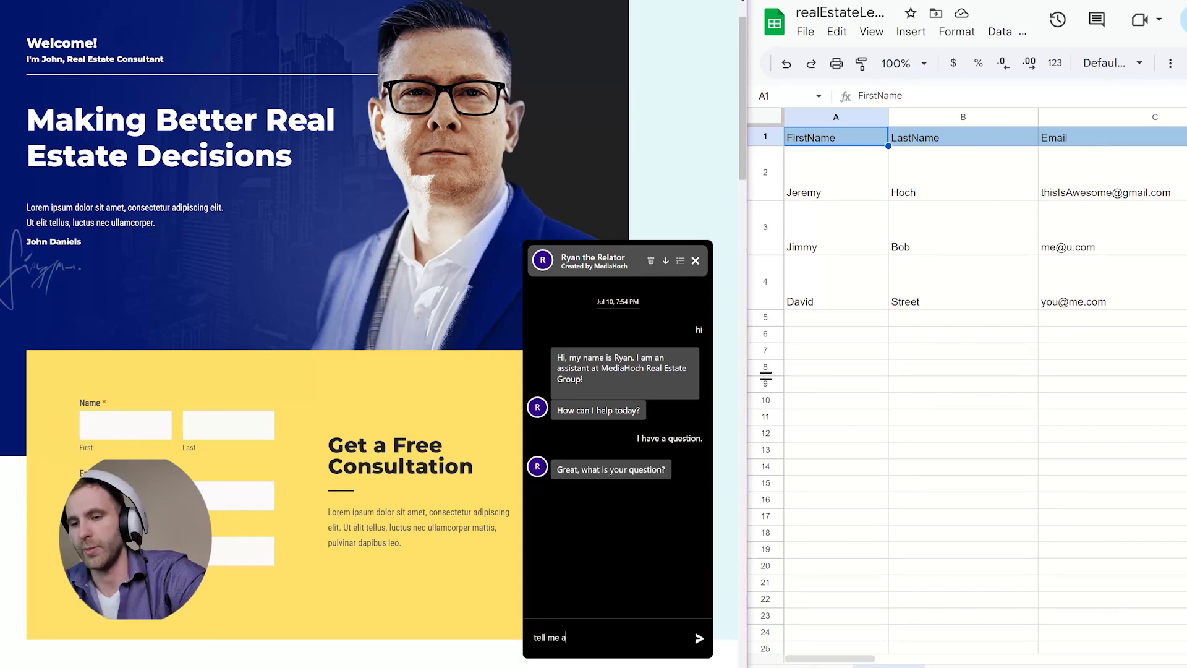
pyautogui.write('bout a listing on')
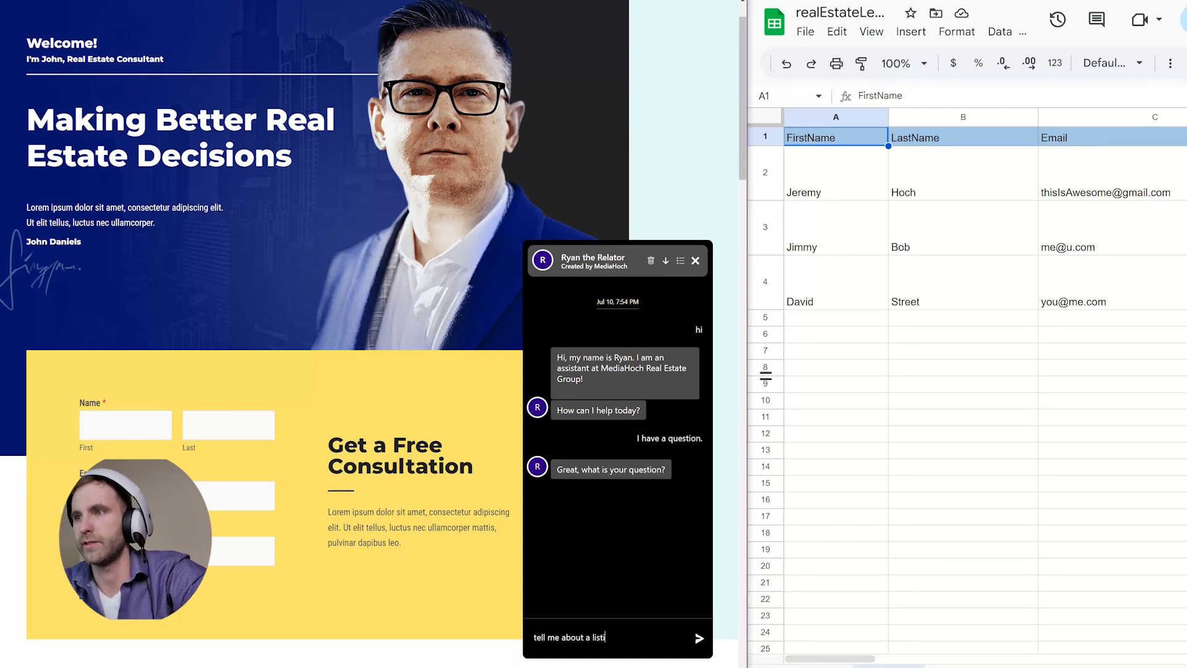
pyautogui.press('BackSpace')
pyautogui.press('BackSpace')
pyautogui.press('BackSpace')
pyautogui.write('near')
pyautogui.write(' ross ')
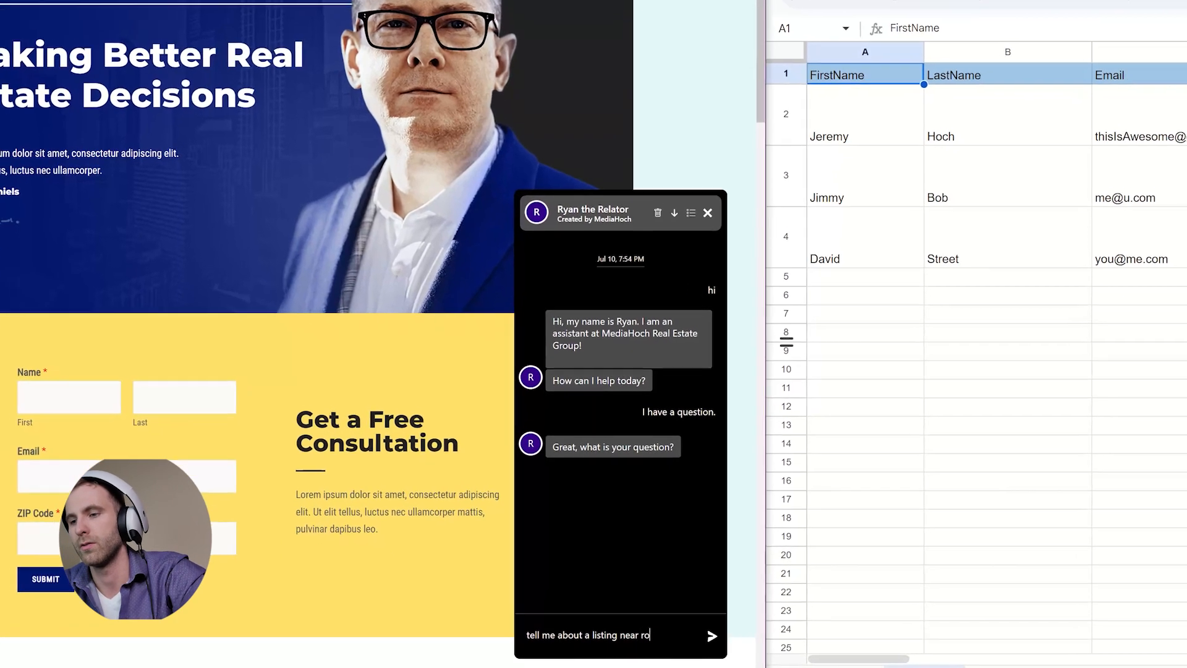
pyautogui.write('rd')
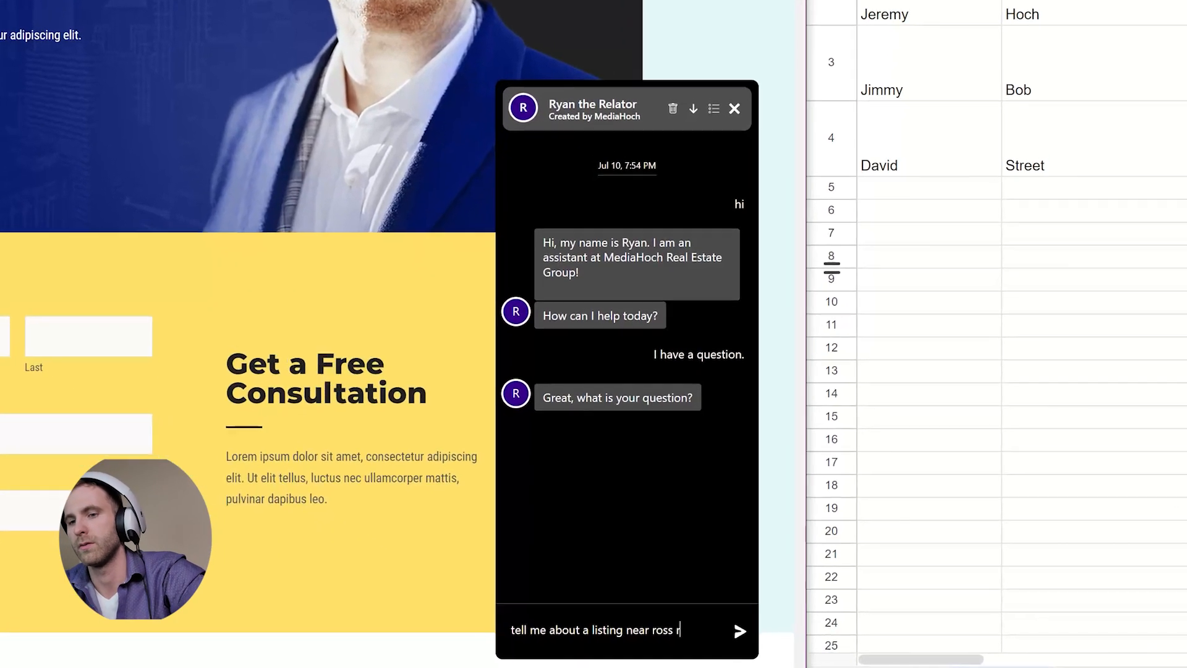
pyautogui.press('Return')
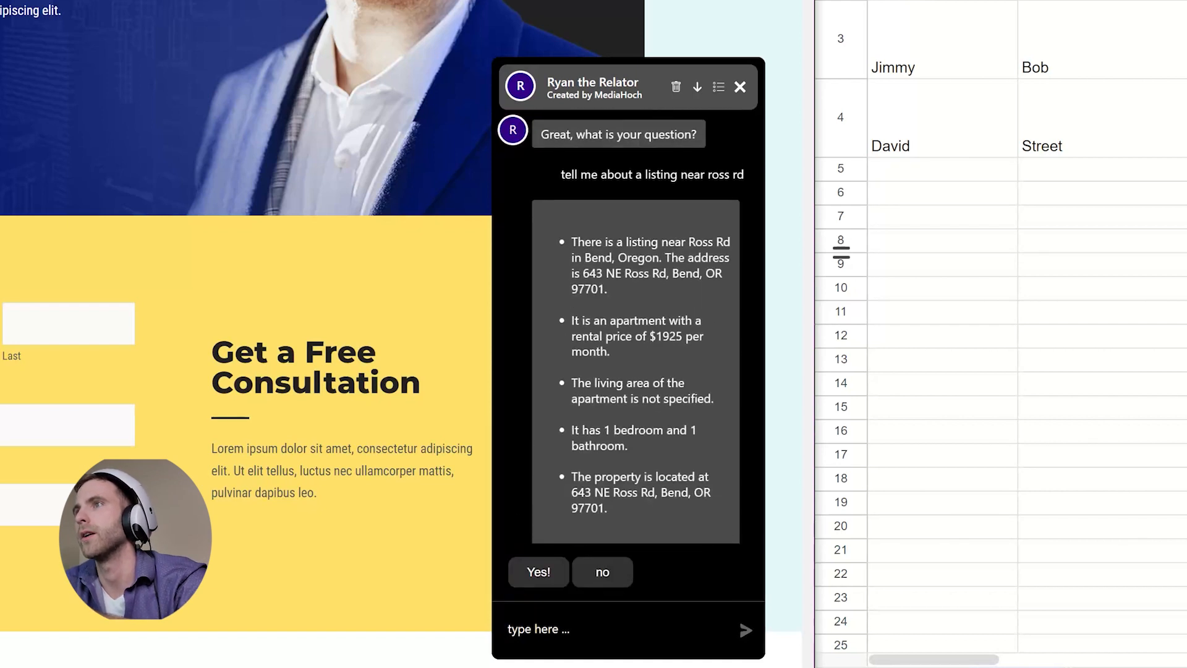
# - Review the reply's photo, listing address, 1 bedroom/1 bathroom line and $1925 monthly price
pyautogui.moveTo(612, 257)
pyautogui.mouseDown()
pyautogui.moveTo(653, 258)
pyautogui.moveTo(610, 275)
pyautogui.mouseUp()
pyautogui.scroll(-1, 652, 258)
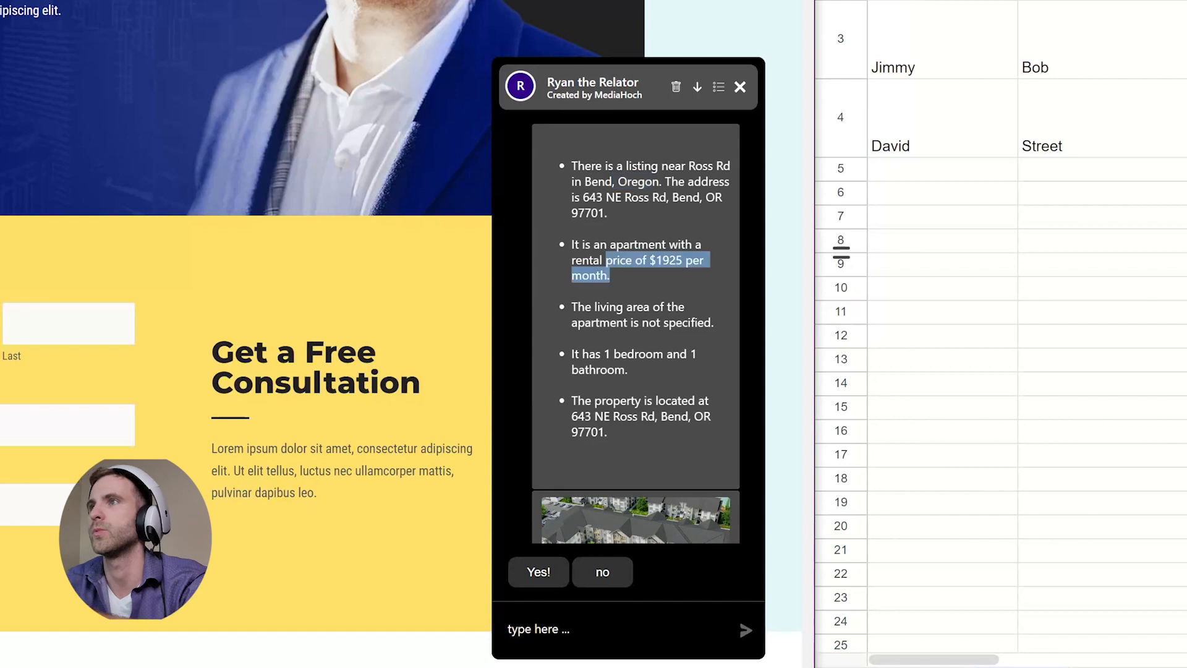
pyautogui.scroll(-1, 610, 275)
pyautogui.moveTo(579, 277); pyautogui.dragTo(663, 277)
pyautogui.scroll(-2, 664, 278)
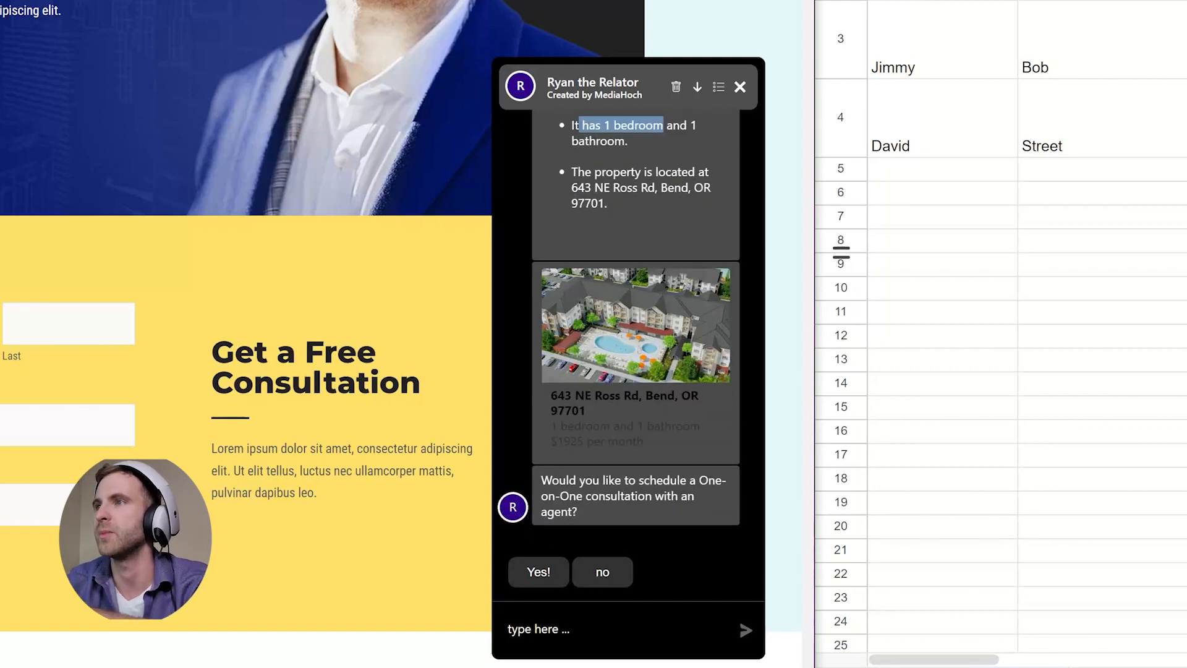
pyautogui.moveTo(551, 395); pyautogui.dragTo(660, 395)
pyautogui.moveTo(550, 426); pyautogui.dragTo(701, 426)
pyautogui.moveTo(551, 441); pyautogui.dragTo(646, 441)
pyautogui.click(655, 442)
pyautogui.scroll(-1, 346, 346)
pyautogui.scroll(2, 346, 347)
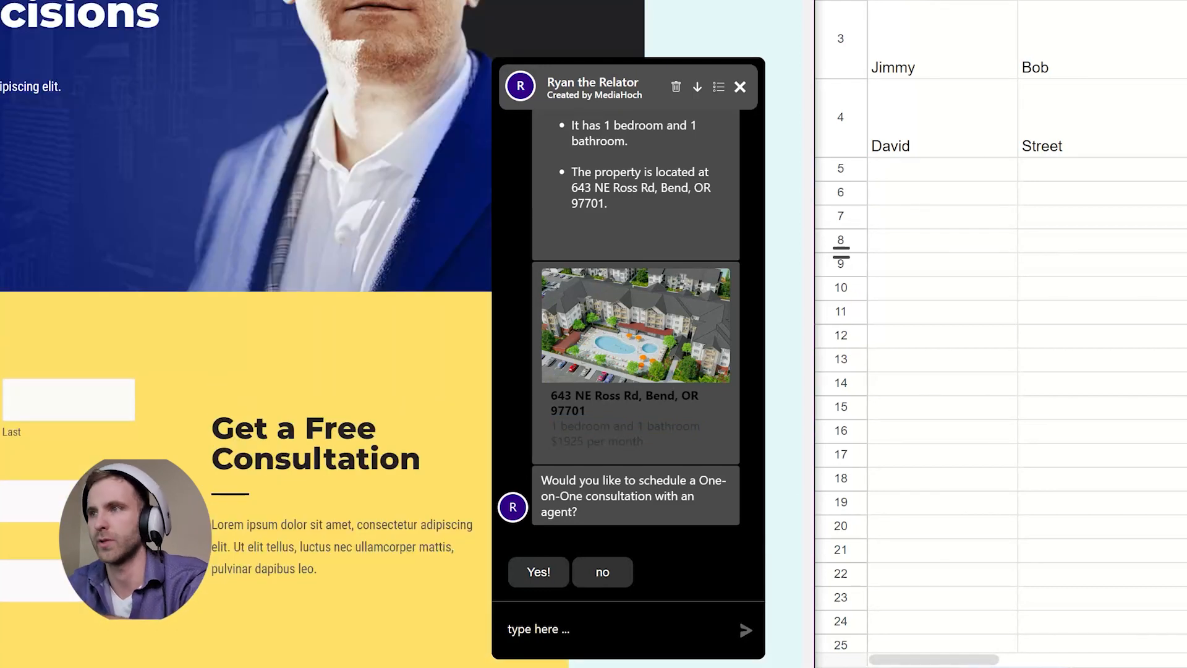
# - Accept the consultation with Yes!, then answer with the lead's first name, last name and e-mail address
pyautogui.click(539, 572)
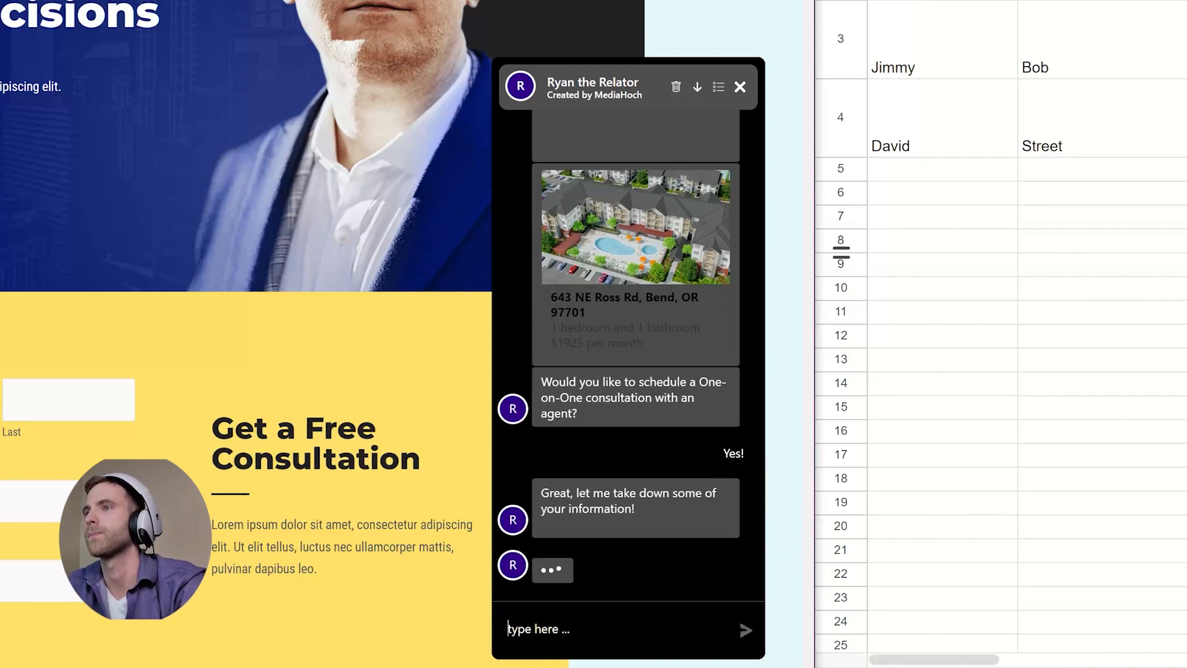
pyautogui.write('Mick')
pyautogui.press('BackSpace')
pyautogui.press('BackSpace')
pyautogui.press('BackSpace')
pyautogui.press('BackSpace')
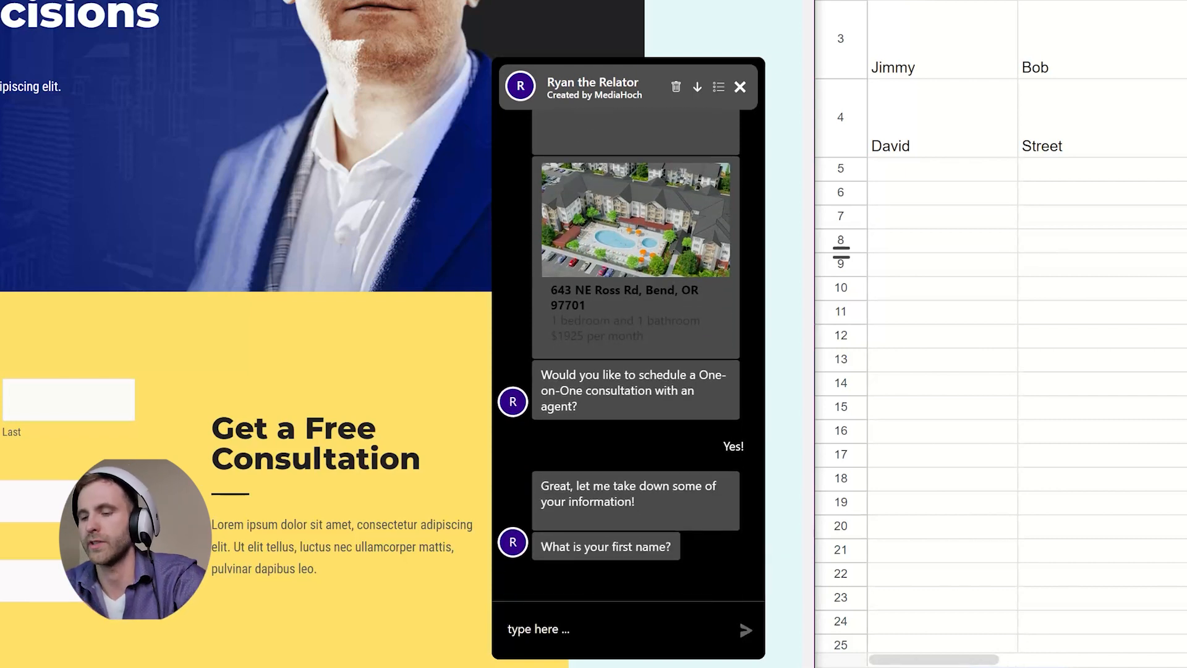
pyautogui.write('Mickey')
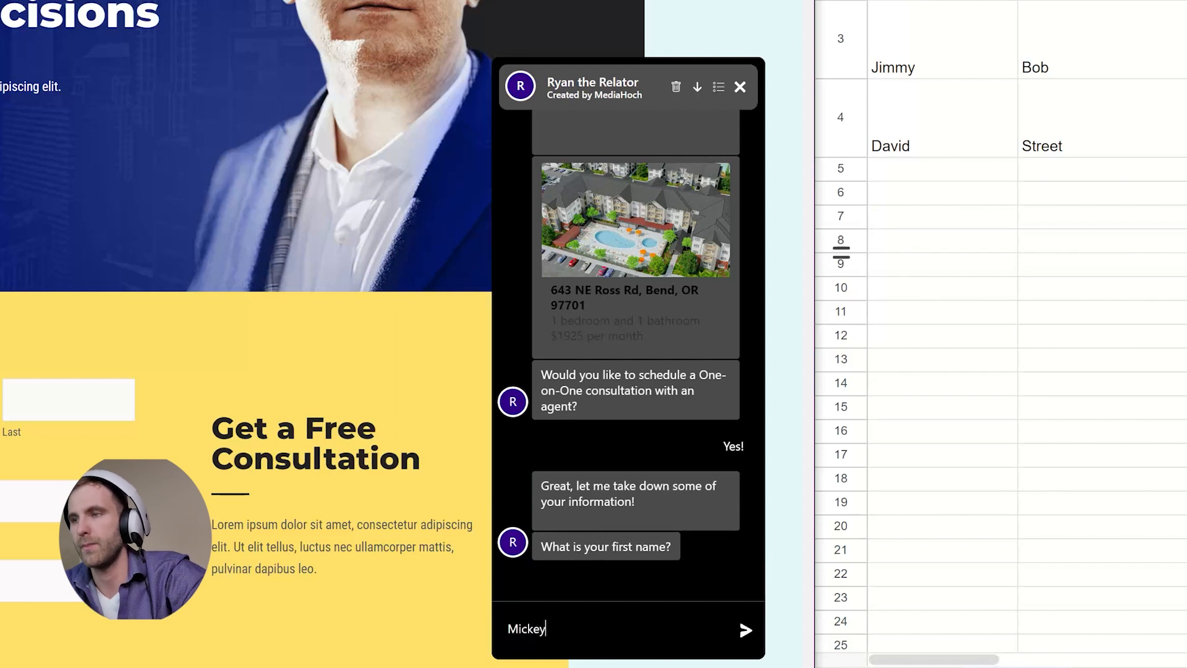
pyautogui.press('Return')
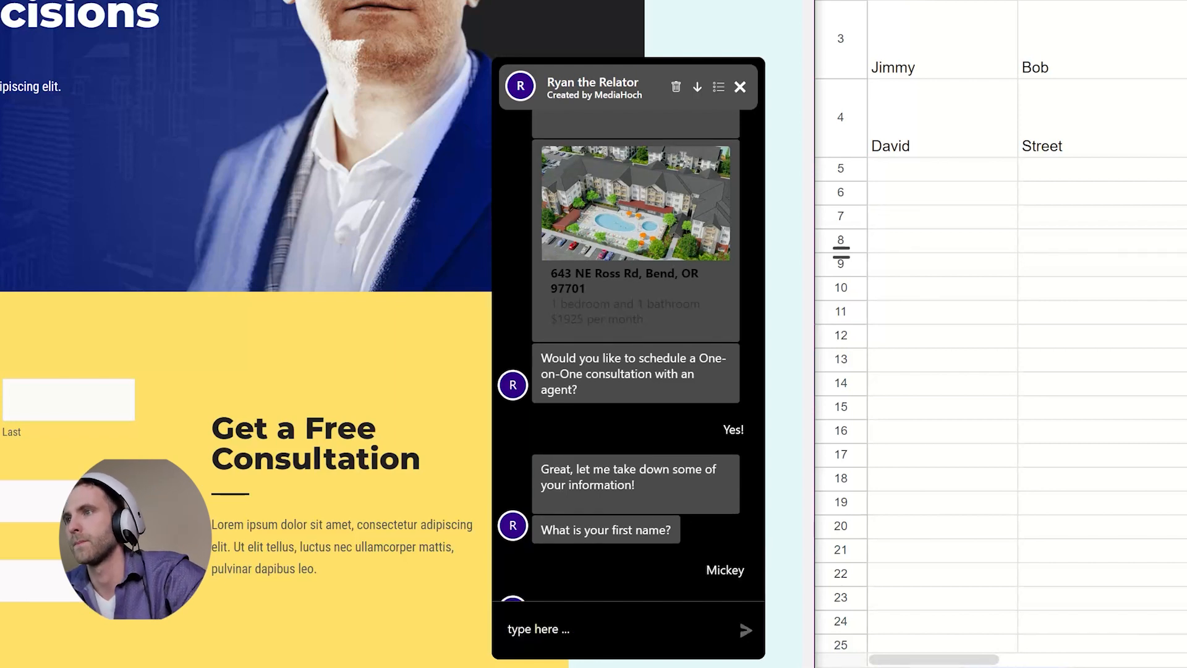
pyautogui.write('Mouse')
pyautogui.press('Return')
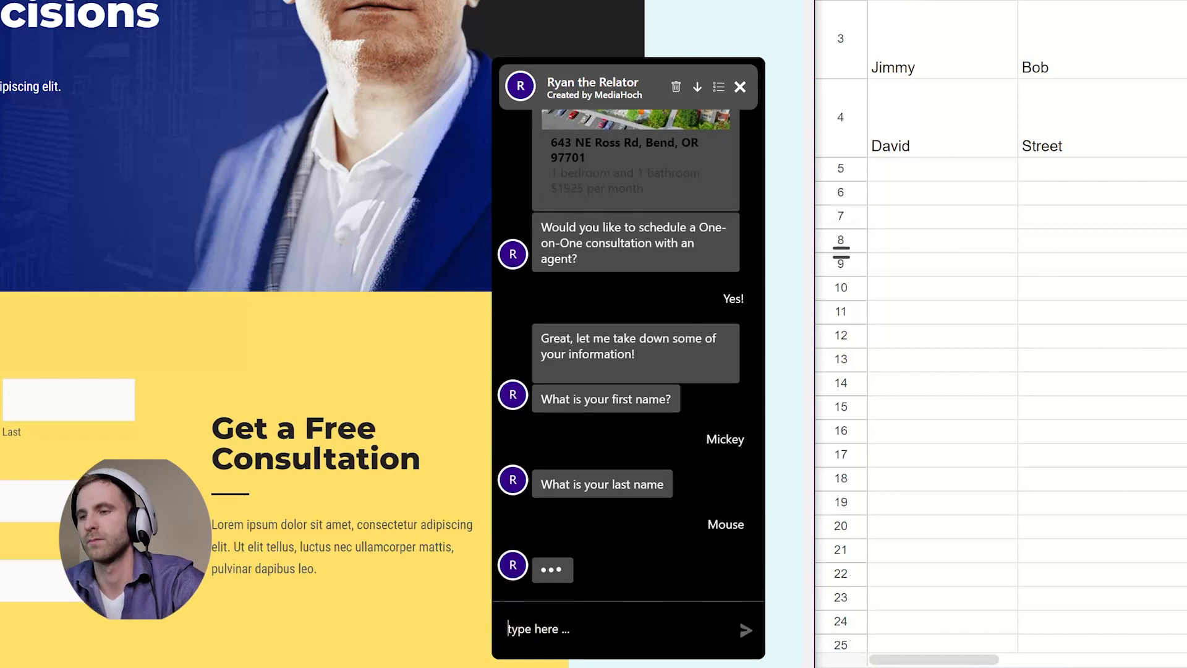
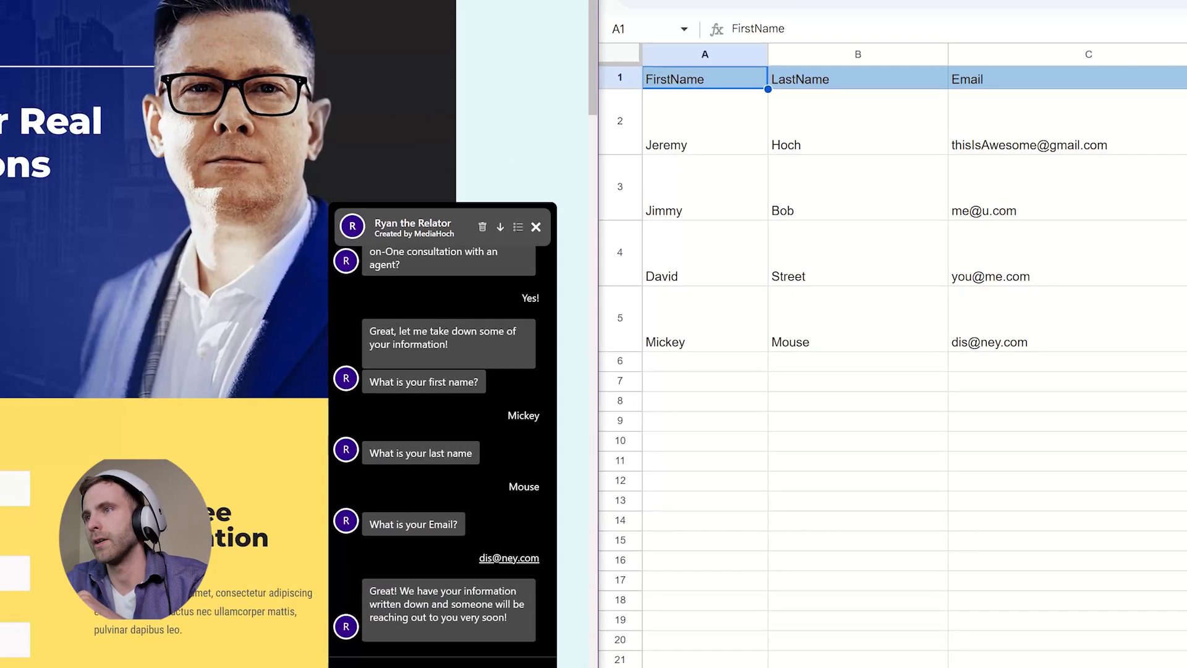
# - Highlight the bot's confirmation message that the lead details were received
pyautogui.moveTo(151, 622); pyautogui.dragTo(207, 623)
pyautogui.moveTo(493, 589); pyautogui.dragTo(549, 588)
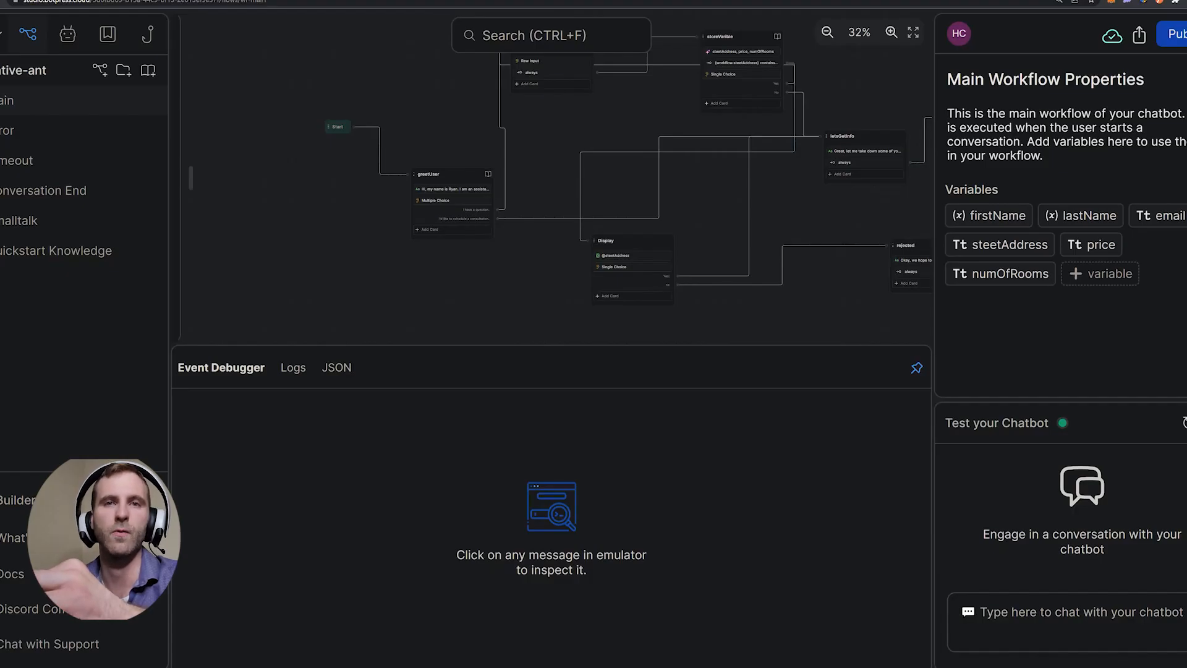
# - Pan around the Main workflow canvas and inspect the Start node
pyautogui.hscroll(-2, 550, 180)
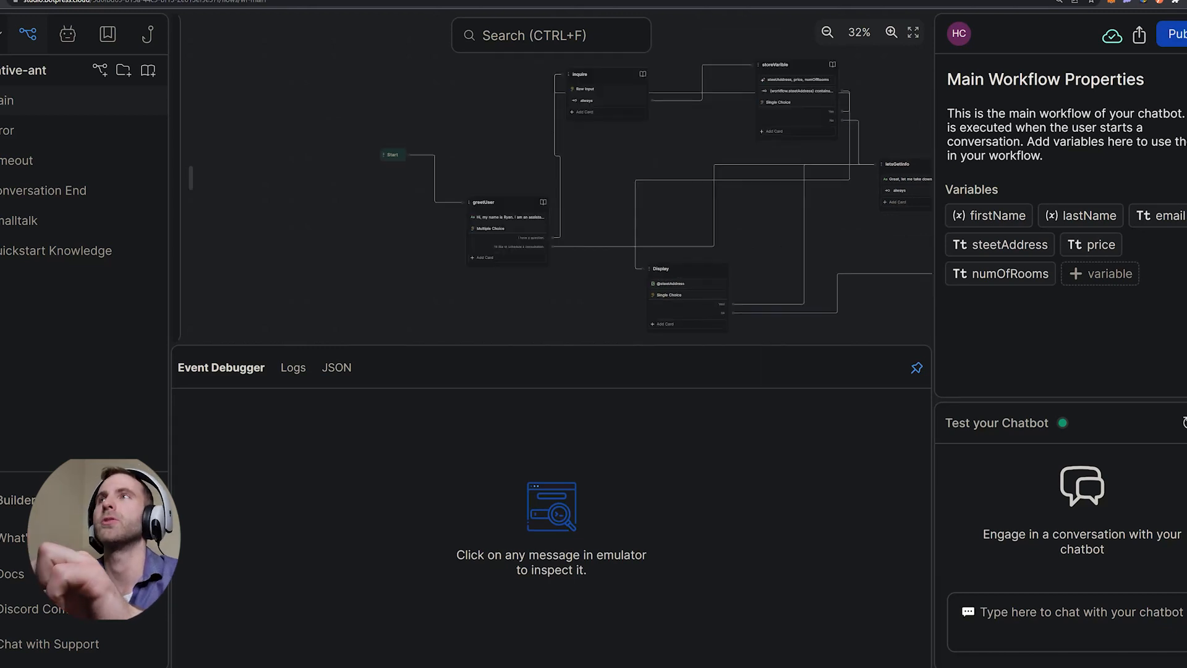
pyautogui.hscroll(4, 550, 179)
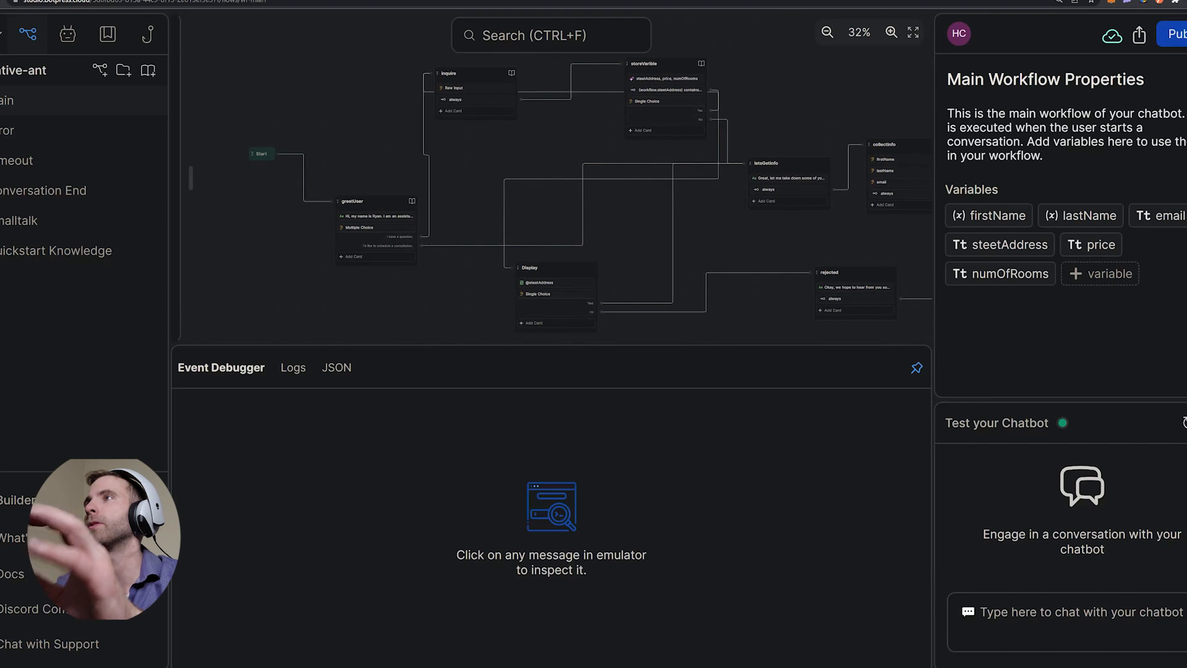
pyautogui.scroll(1, 550, 179)
pyautogui.hscroll(-1, 550, 179)
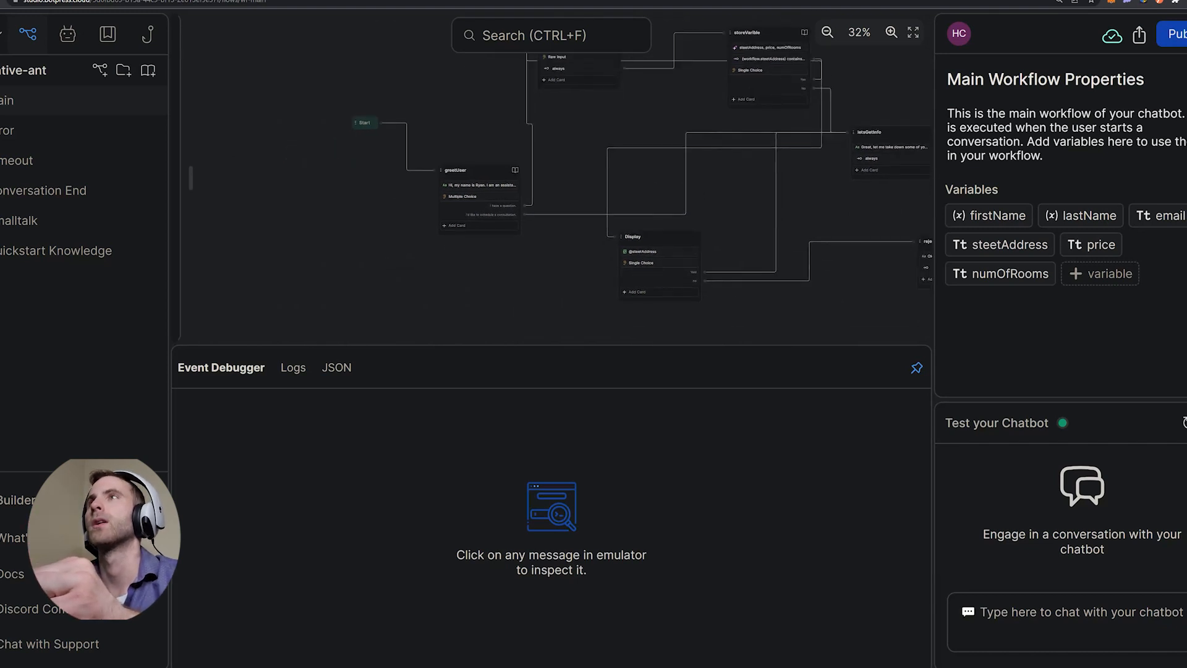
pyautogui.hscroll(-4, 550, 180)
pyautogui.scroll(1, 550, 180)
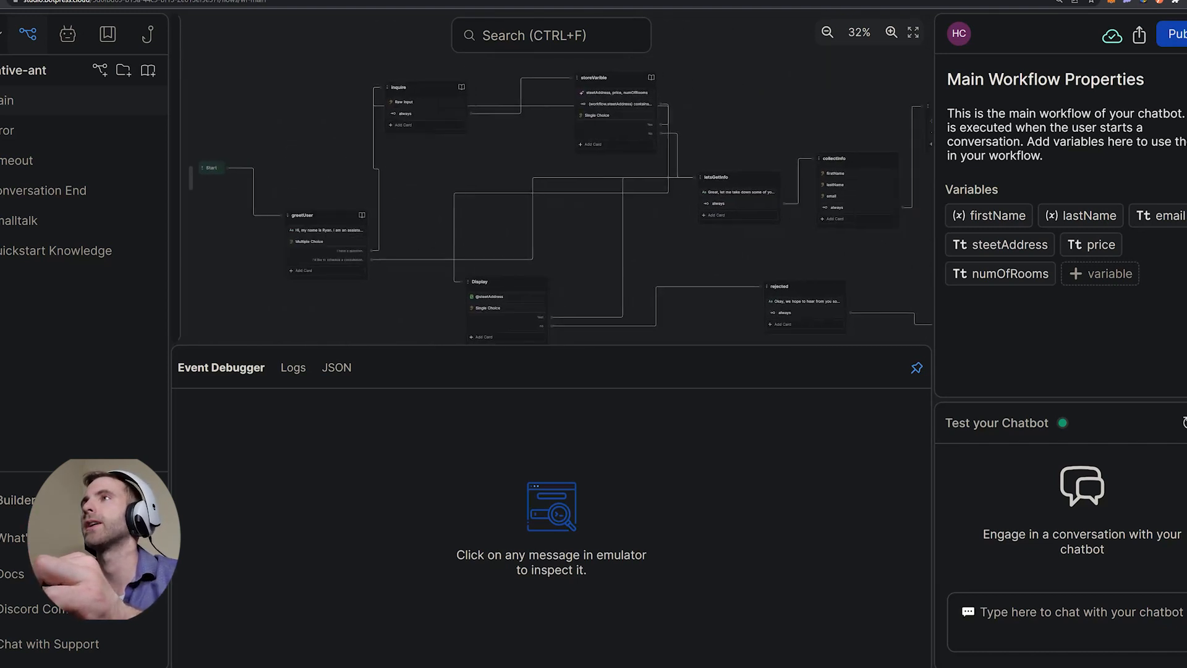
pyautogui.scroll(-2, 371, 179)
pyautogui.hscroll(1, 371, 179)
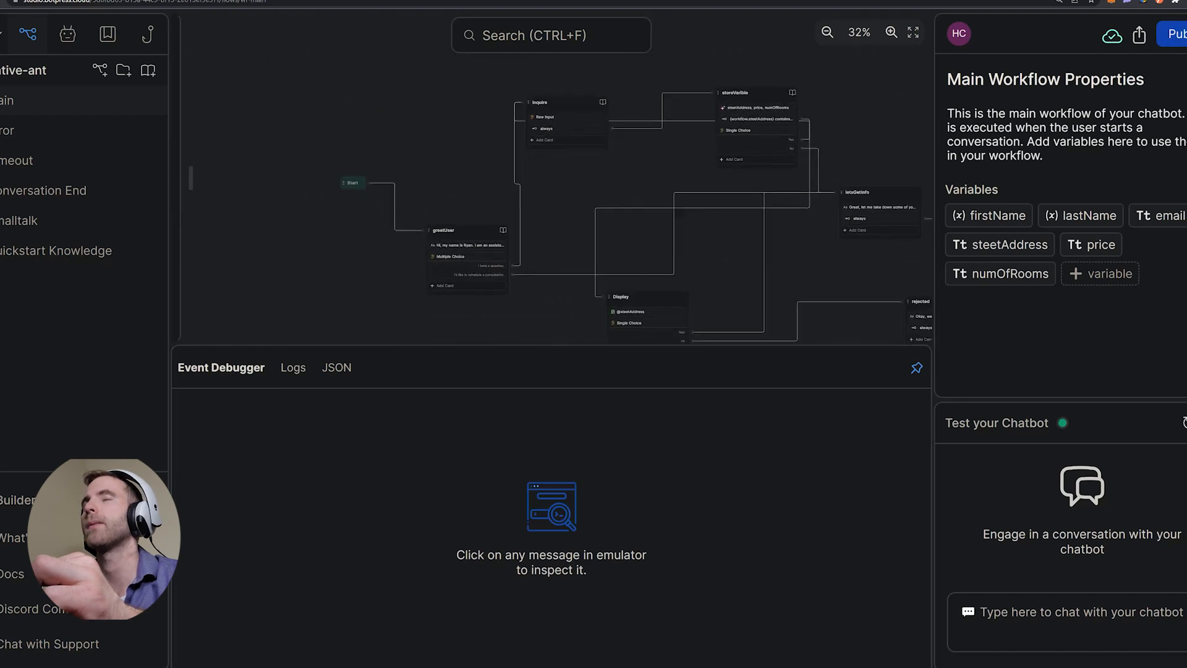
pyautogui.click(344, 144)
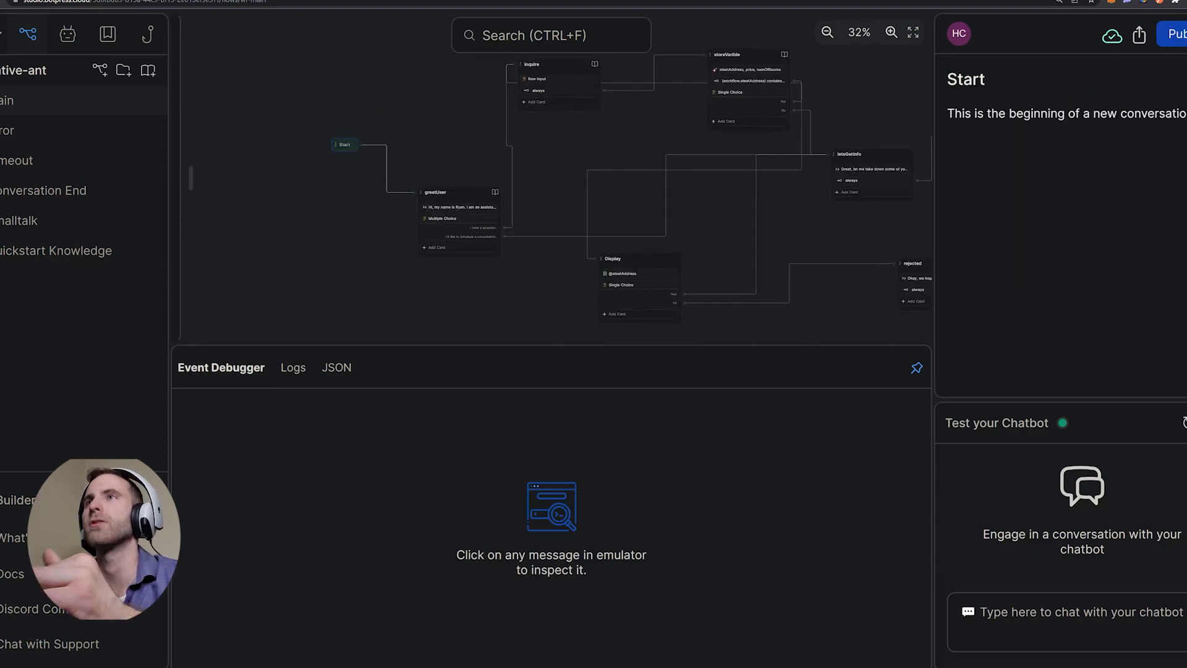
# - Review greetUser's greeting and multiple-choice question, then open storeVarible's AI Task settings
pyautogui.click(496, 180)
pyautogui.click(460, 206)
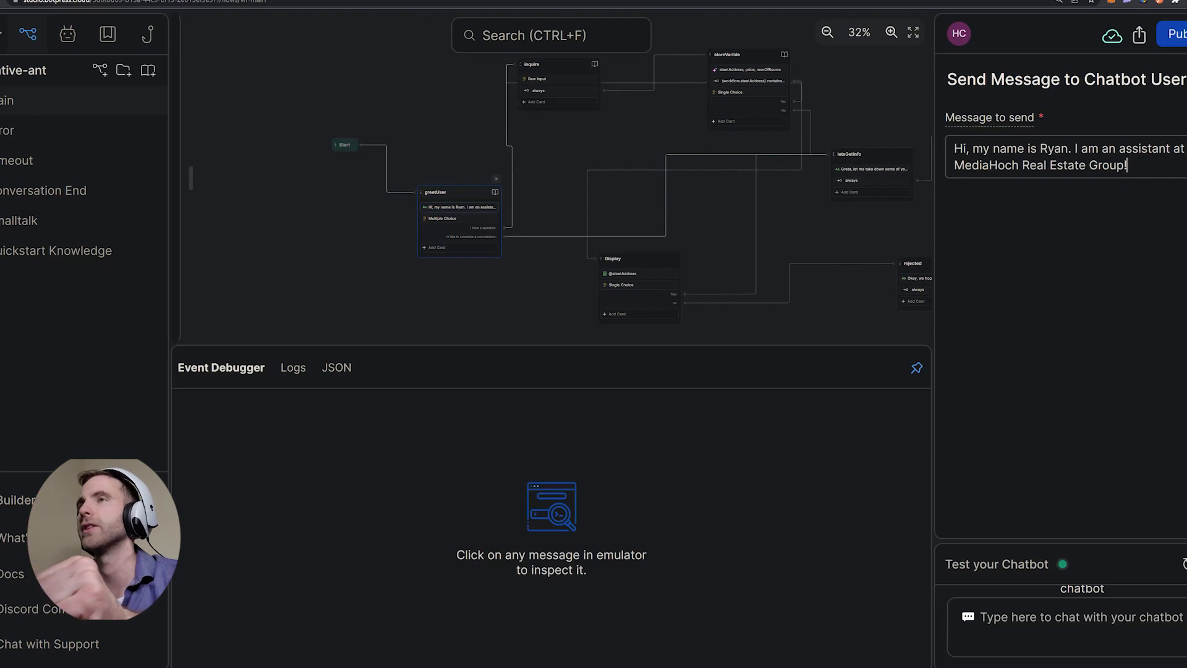
pyautogui.click(460, 218)
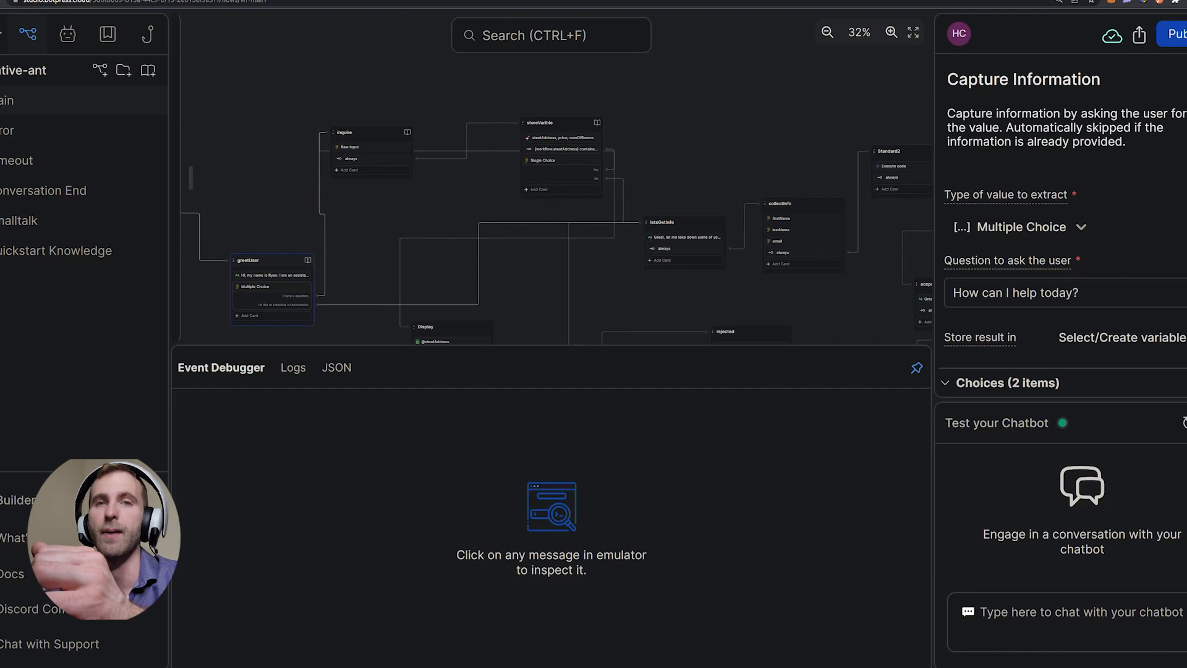
pyautogui.click(560, 137)
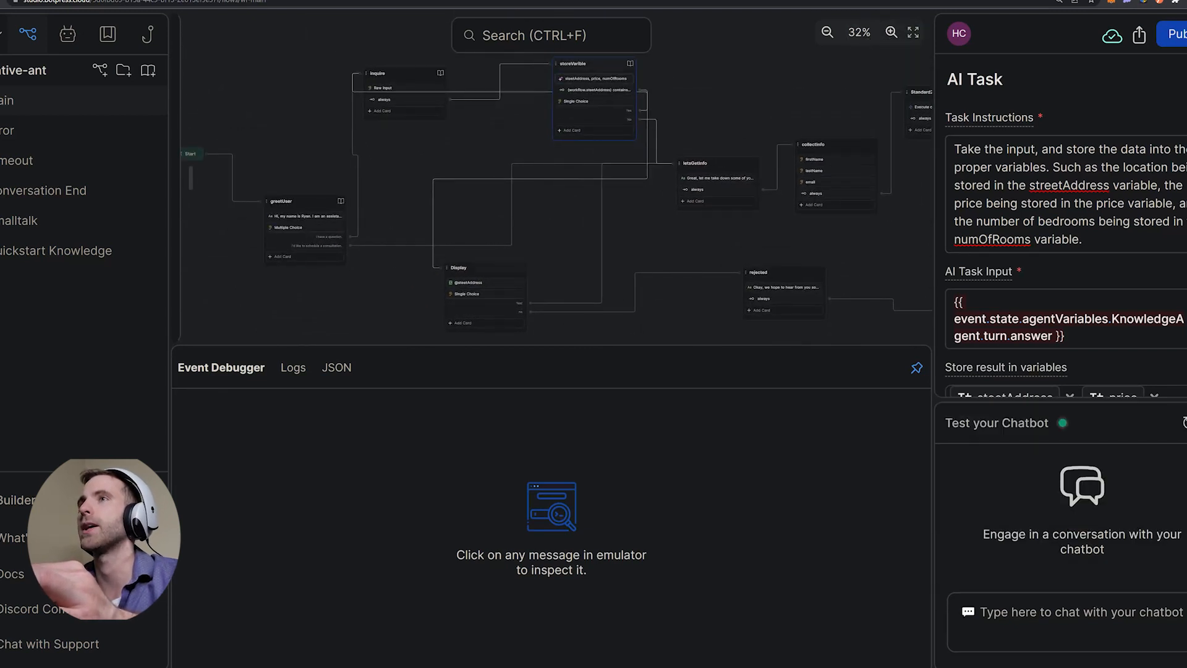
# - Compare the Display message card with storeVarible's instructions for streetAddress, price and numOfRooms
pyautogui.click(485, 283)
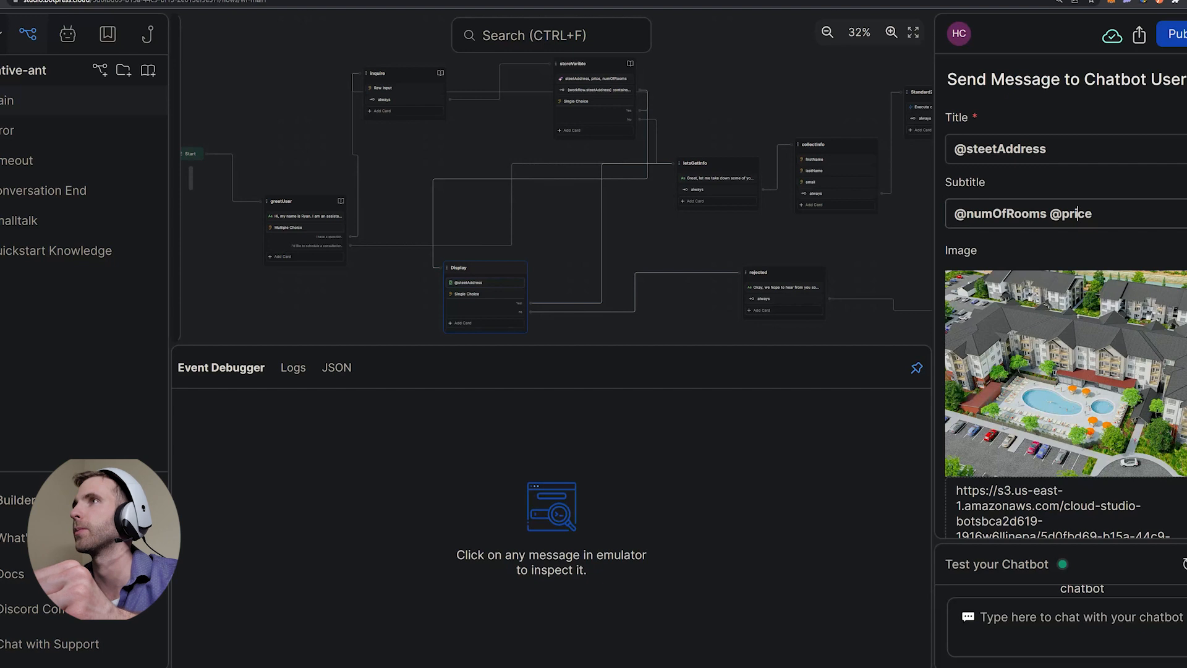
pyautogui.moveTo(557, 216); pyautogui.dragTo(562, 302)
pyautogui.click(601, 164)
pyautogui.moveTo(962, 150); pyautogui.dragTo(984, 150)
pyautogui.moveTo(1062, 149); pyautogui.dragTo(1173, 149)
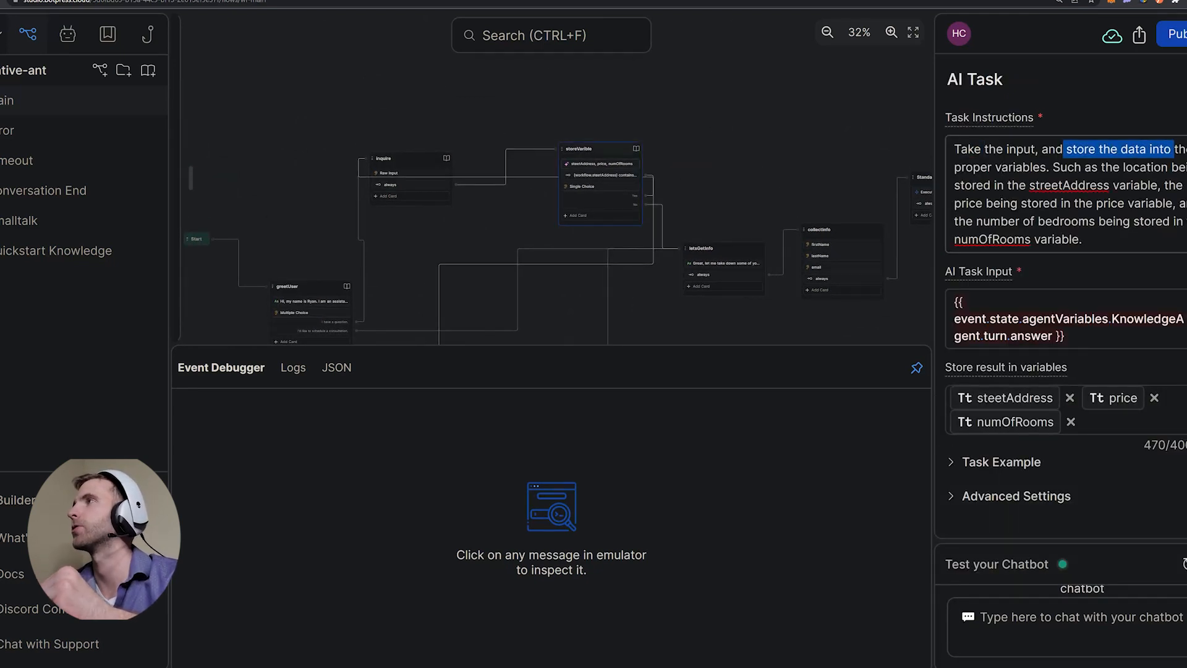
pyautogui.moveTo(980, 167); pyautogui.dragTo(1160, 151)
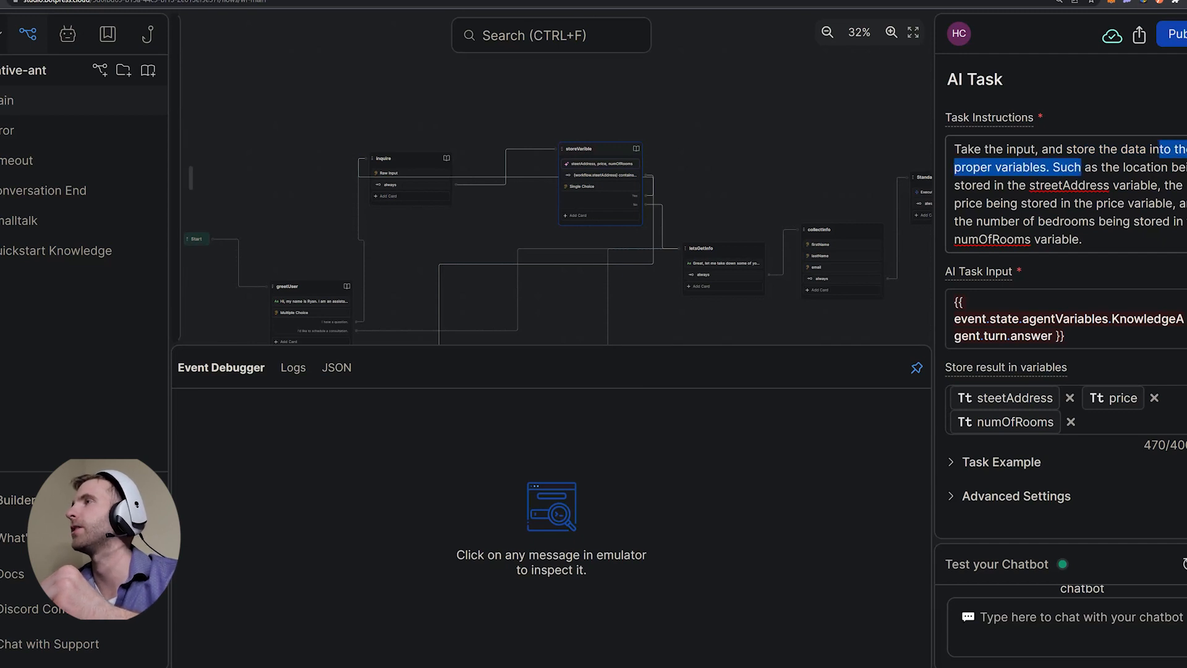
pyautogui.click(1058, 185)
pyautogui.moveTo(1108, 204); pyautogui.dragTo(1175, 204)
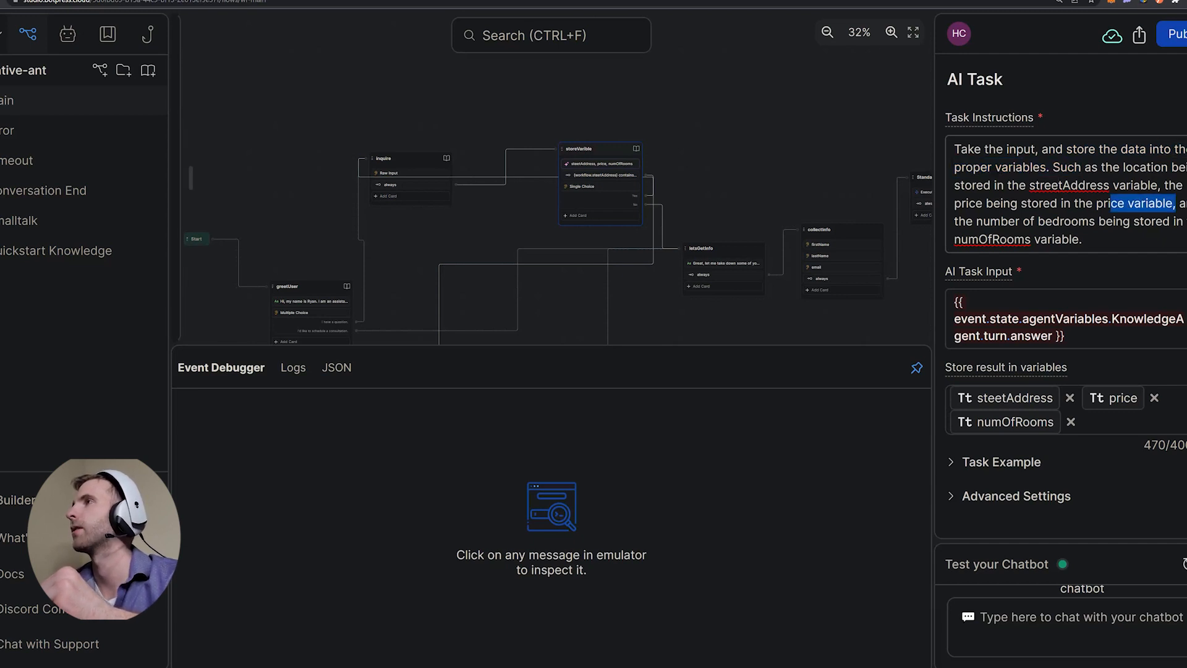
pyautogui.moveTo(962, 203); pyautogui.dragTo(1000, 203)
pyautogui.moveTo(1103, 203); pyautogui.dragTo(1163, 203)
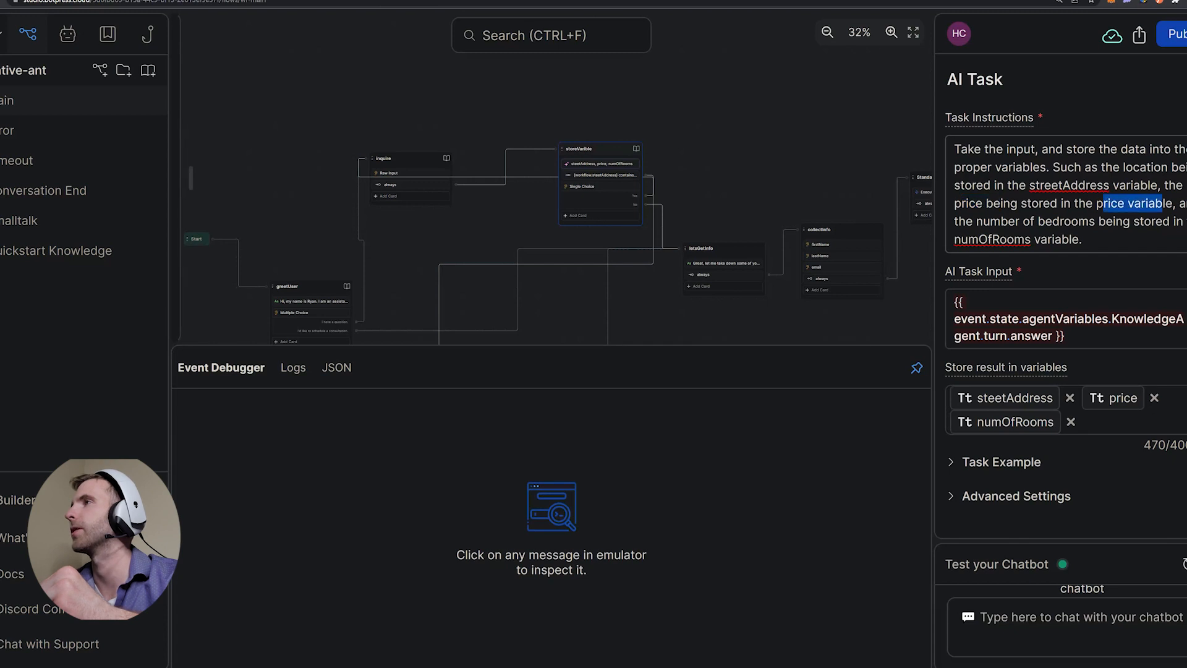
pyautogui.moveTo(1001, 221); pyautogui.dragTo(1079, 221)
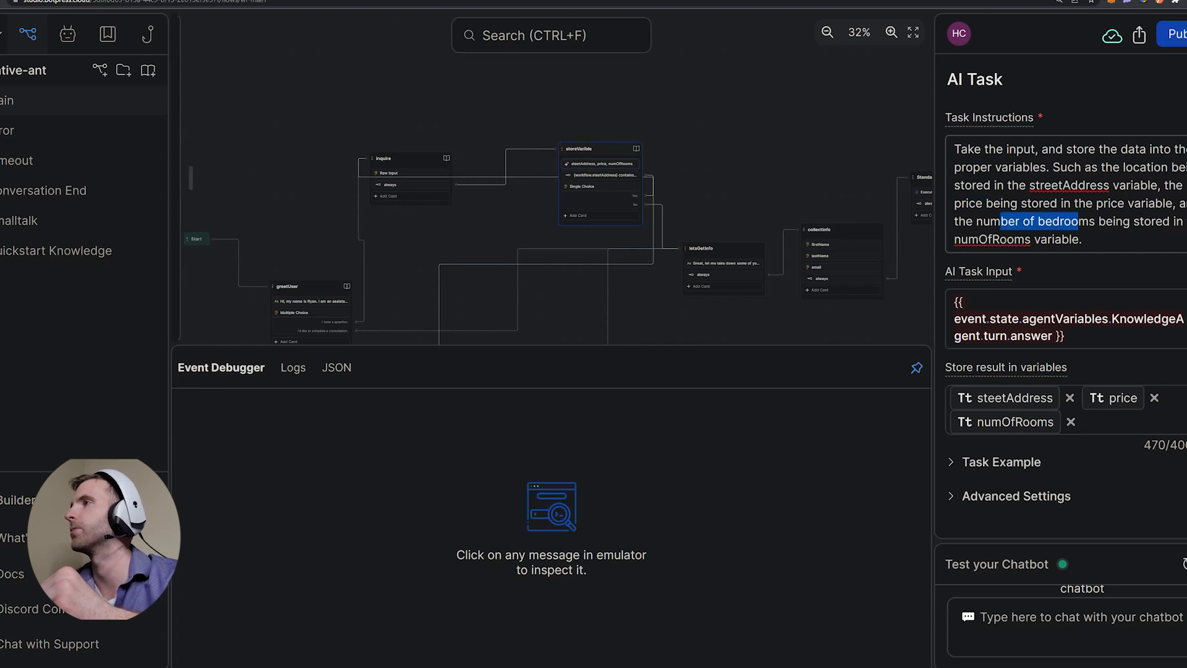
pyautogui.moveTo(967, 239); pyautogui.dragTo(1026, 240)
pyautogui.click(1026, 240)
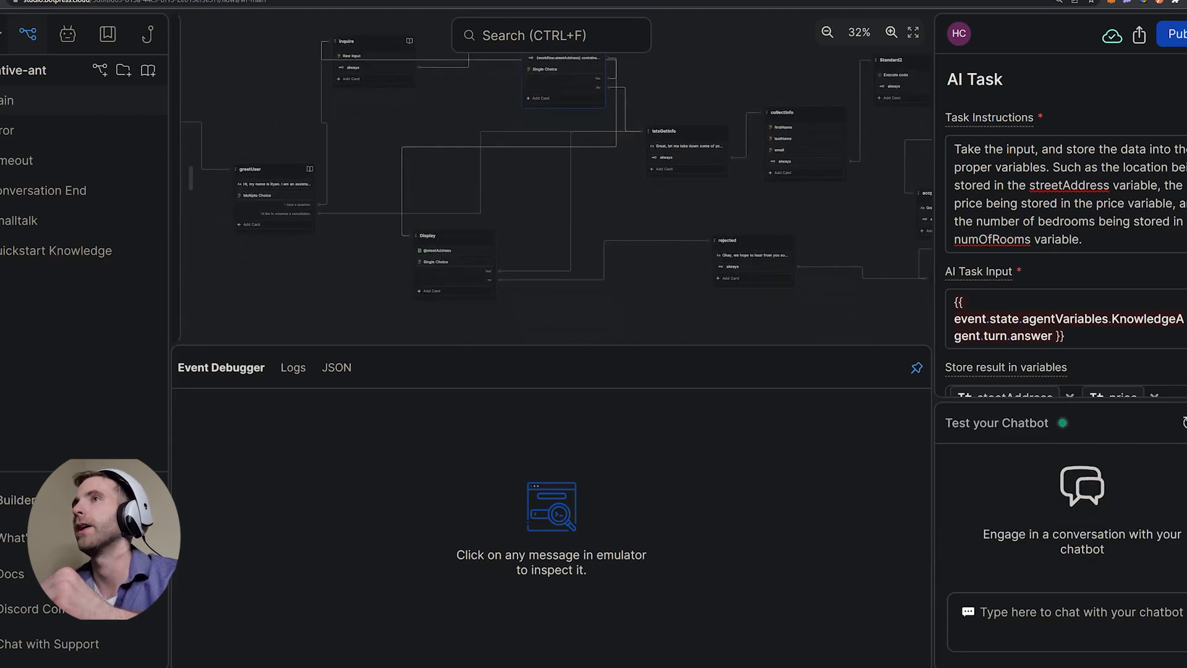
# - Trace streetAddress and price in the Display card's title and subtitle, then open the consultation question
pyautogui.click(456, 250)
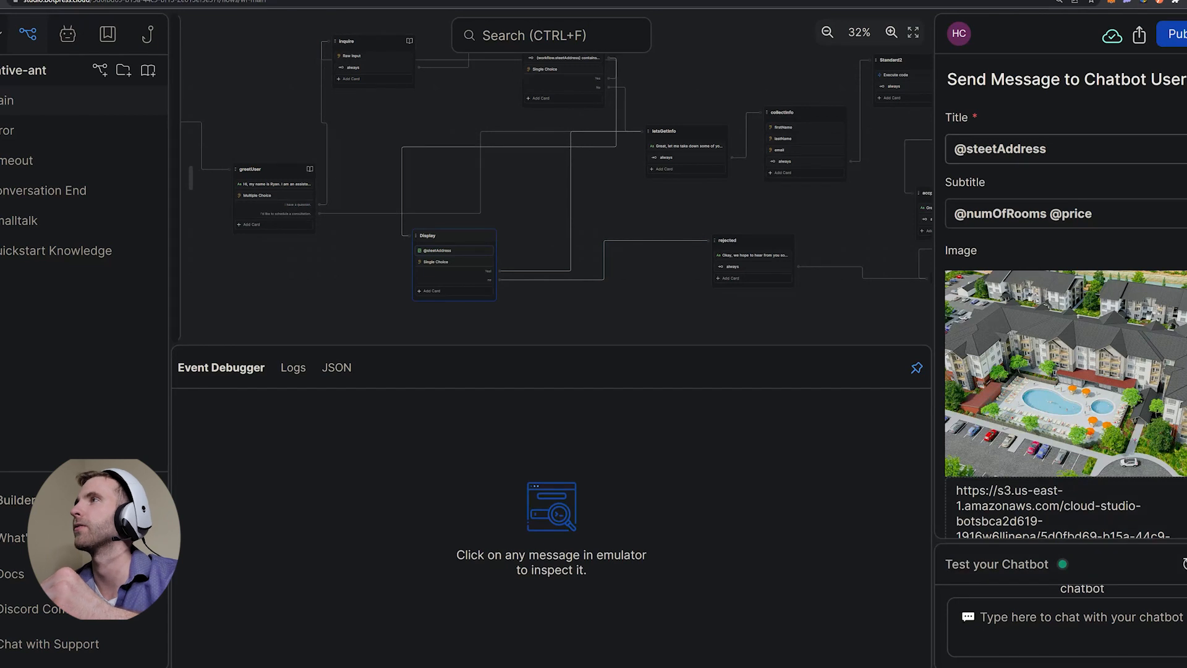
pyautogui.moveTo(973, 149); pyautogui.dragTo(1033, 148)
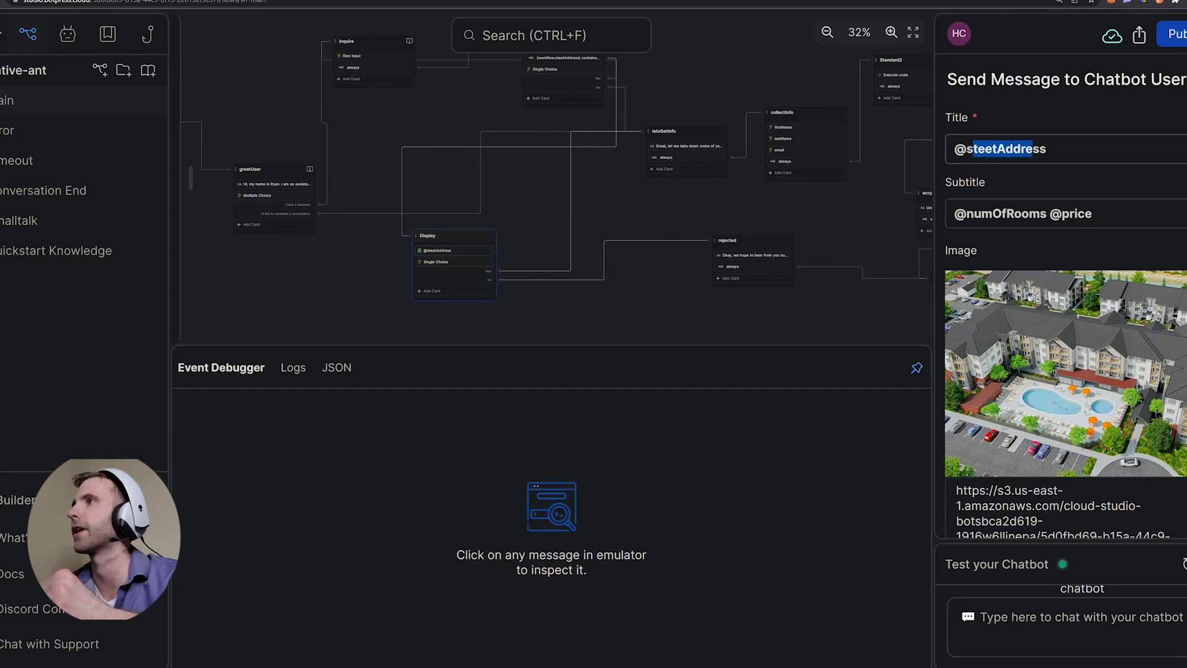
pyautogui.moveTo(1002, 213); pyautogui.dragTo(1092, 213)
pyautogui.moveTo(544, 310); pyautogui.dragTo(496, 294)
pyautogui.click(396, 247)
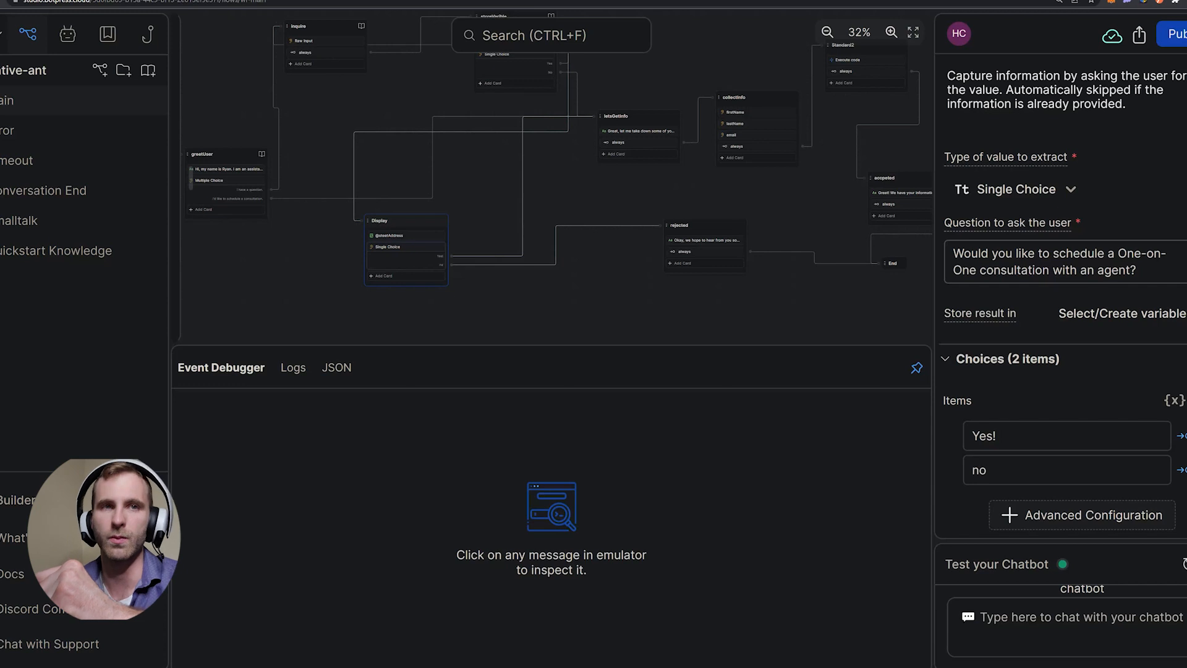
# - Check greetUser's 'How can I help today?' question, then move letsGetInfo left and down and view its message
pyautogui.moveTo(482, 186); pyautogui.dragTo(564, 255)
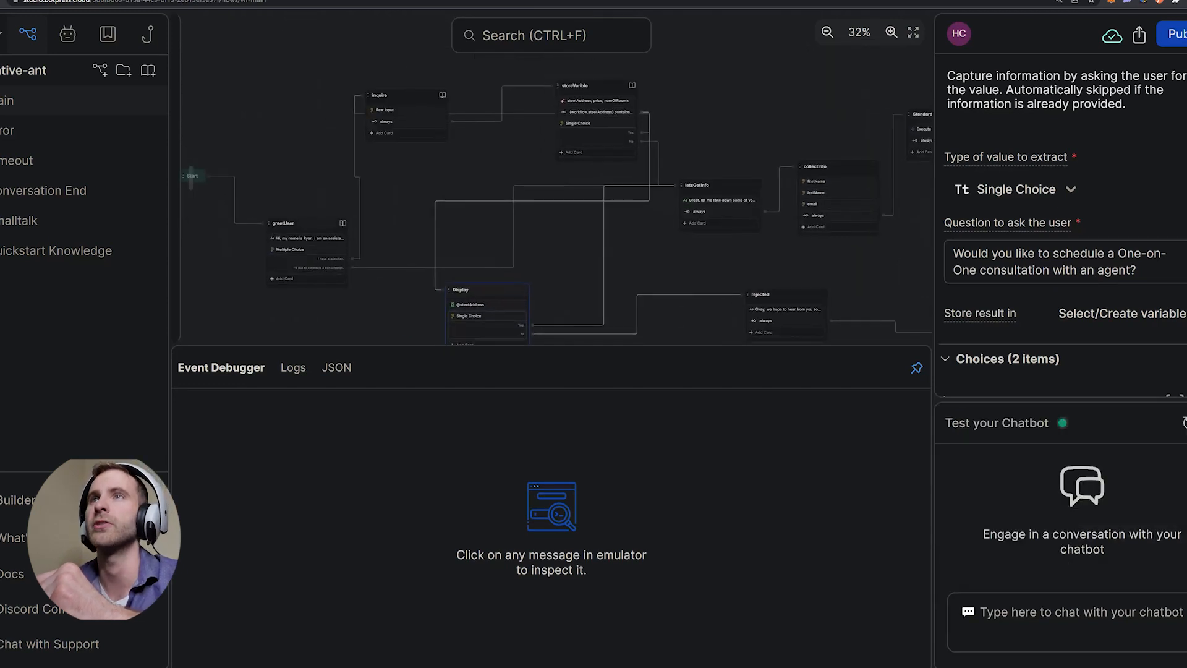
pyautogui.click(303, 250)
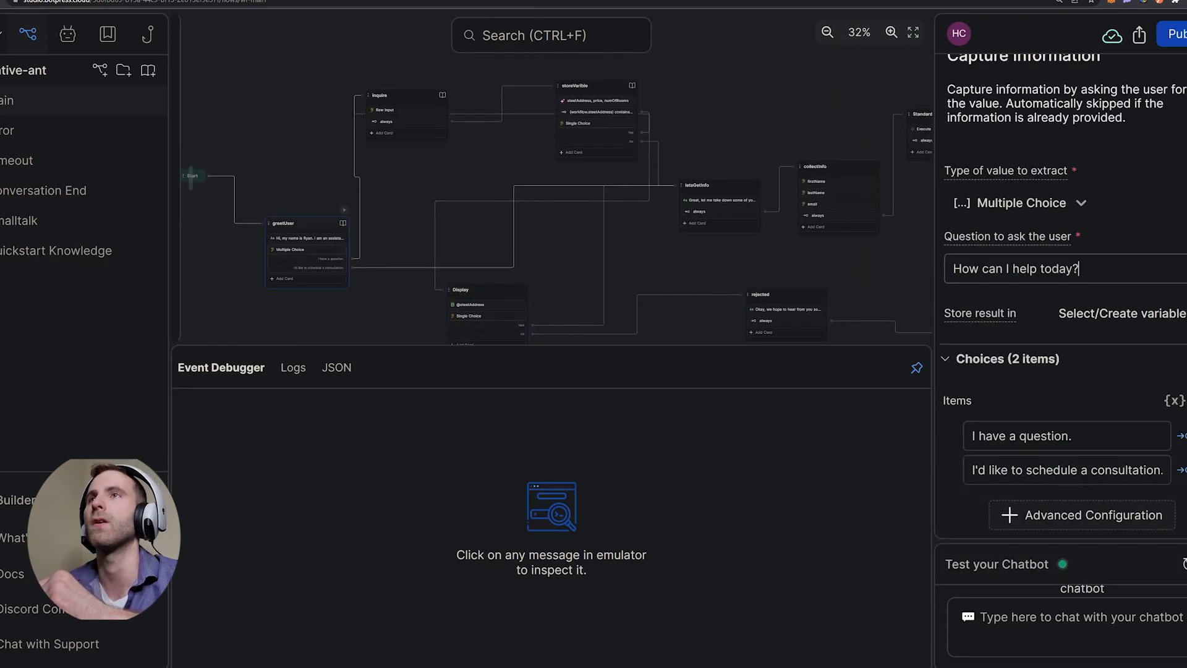
pyautogui.moveTo(575, 248); pyautogui.dragTo(505, 207)
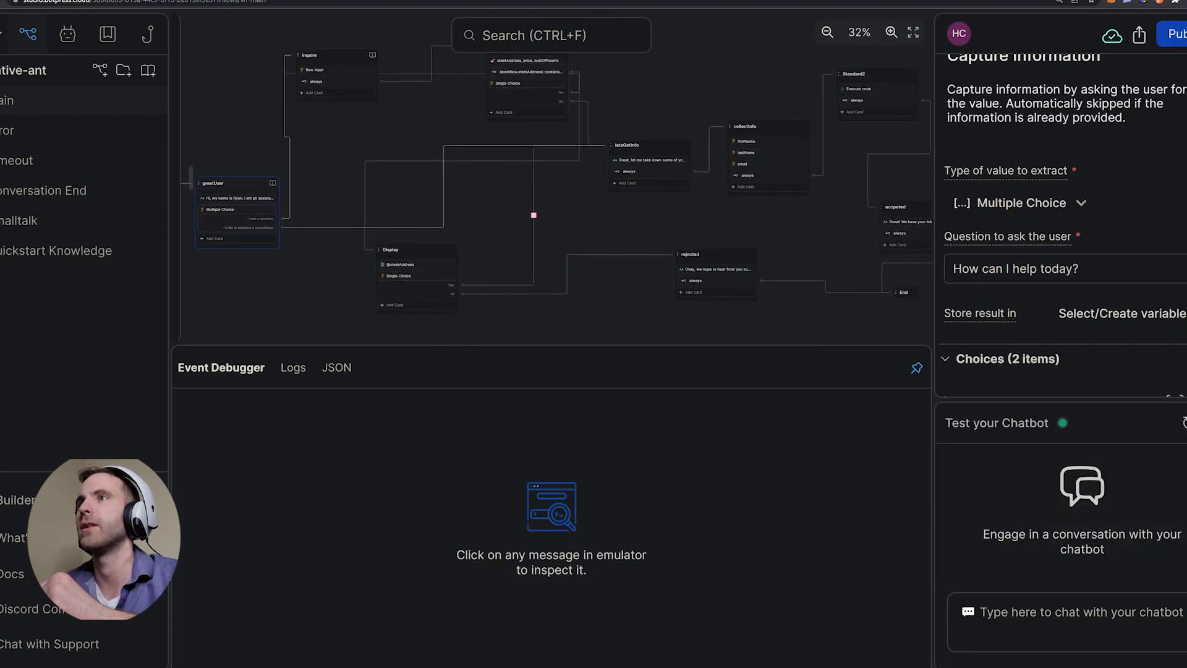
pyautogui.moveTo(627, 145); pyautogui.dragTo(584, 183)
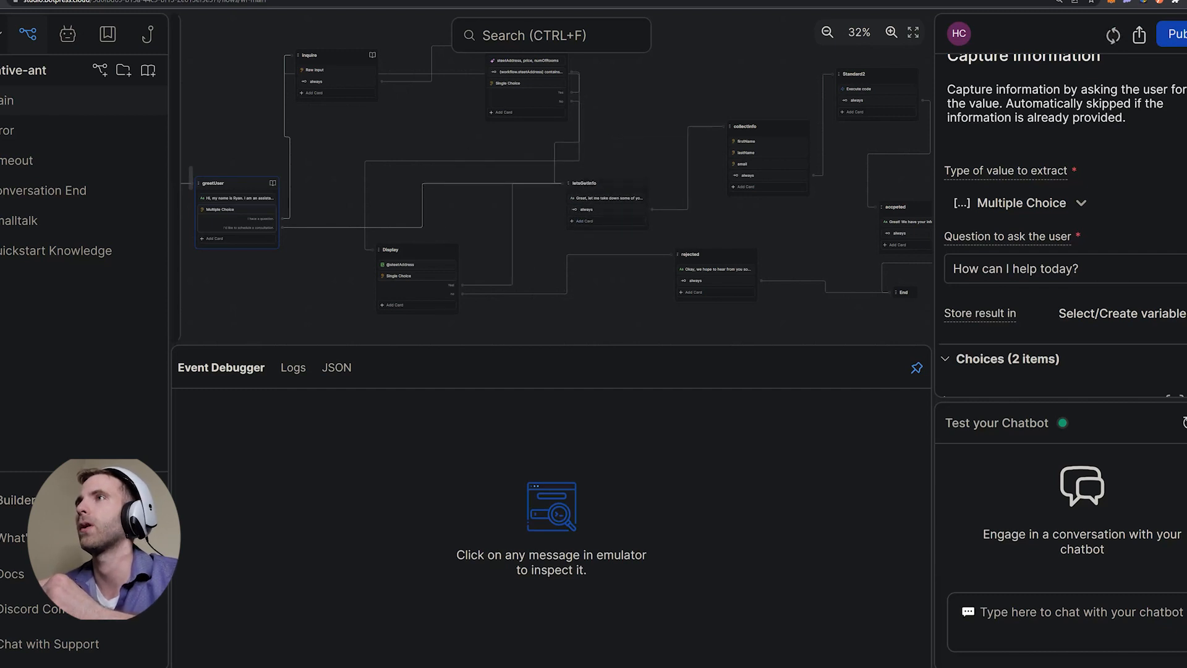
pyautogui.click(606, 198)
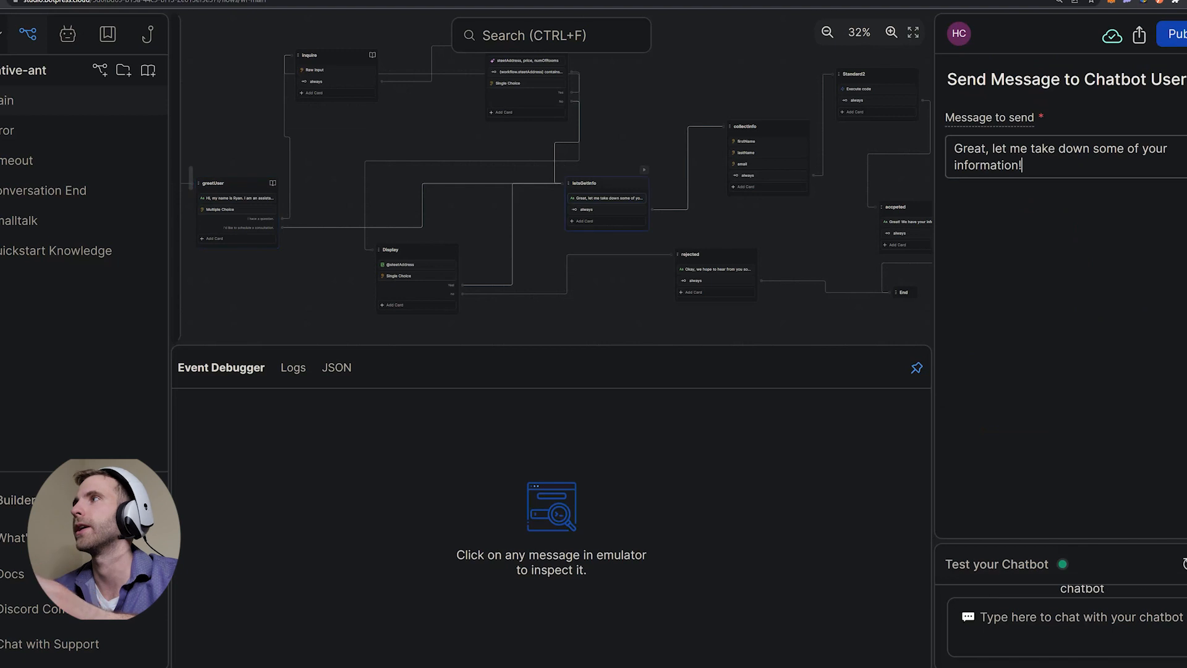
pyautogui.hscroll(3, 557, 193)
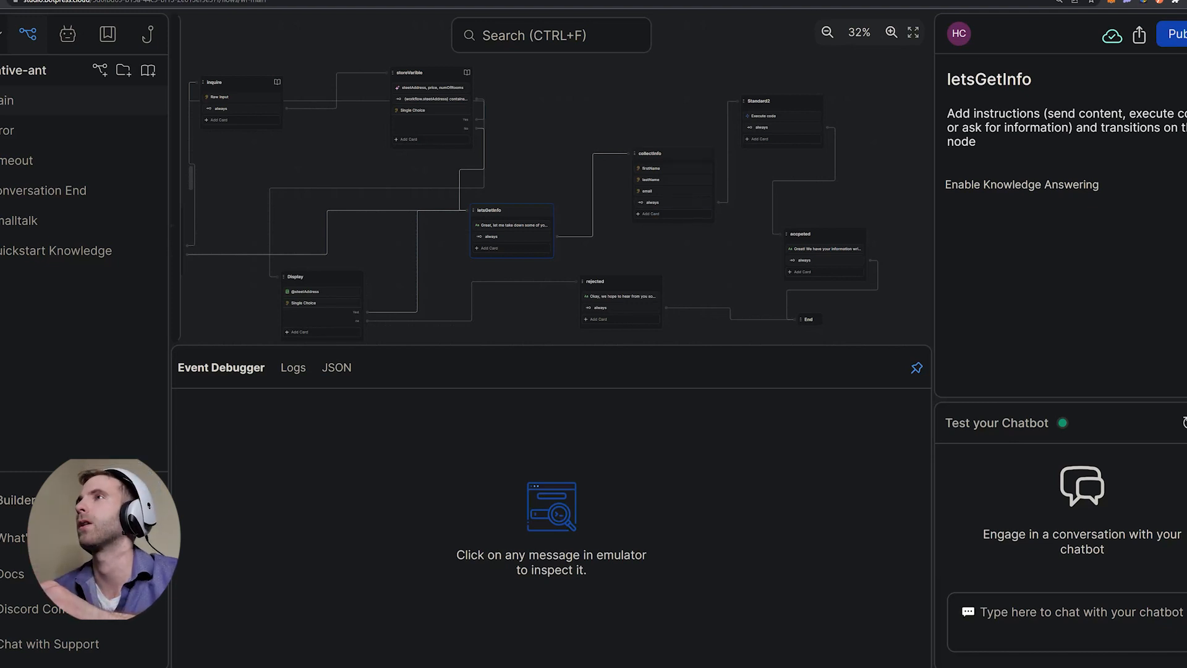
# - Inspect collectInfo's firstName and email questions, then deselect with Escape
pyautogui.click(672, 168)
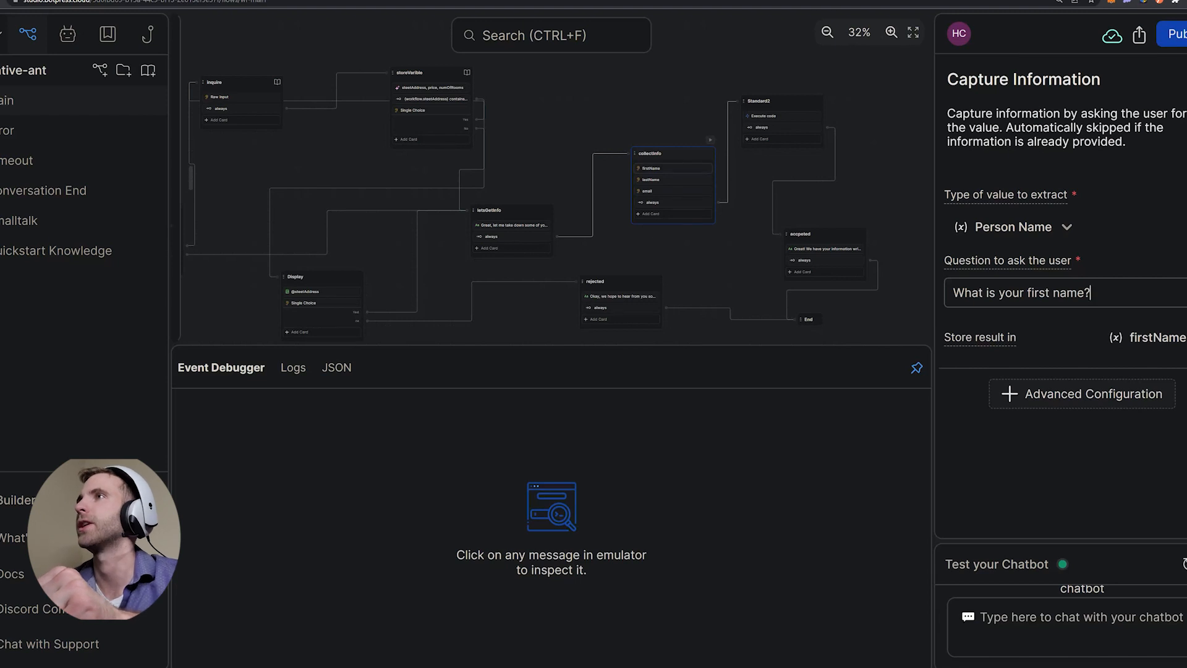
pyautogui.click(649, 191)
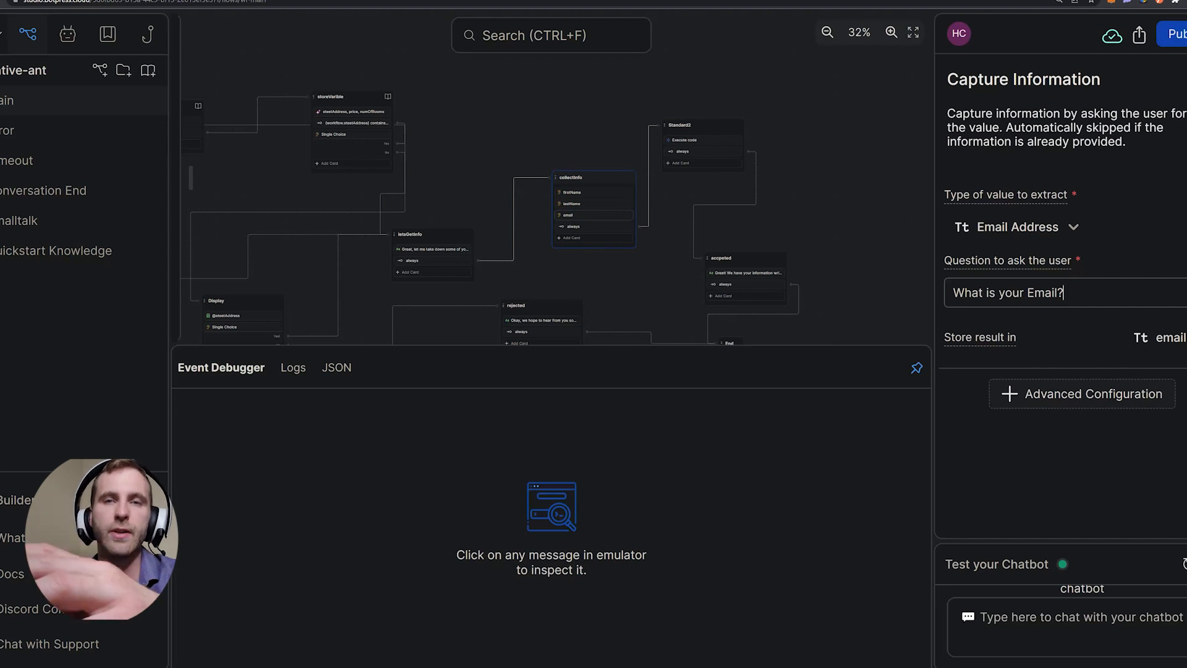
pyautogui.press('Escape')
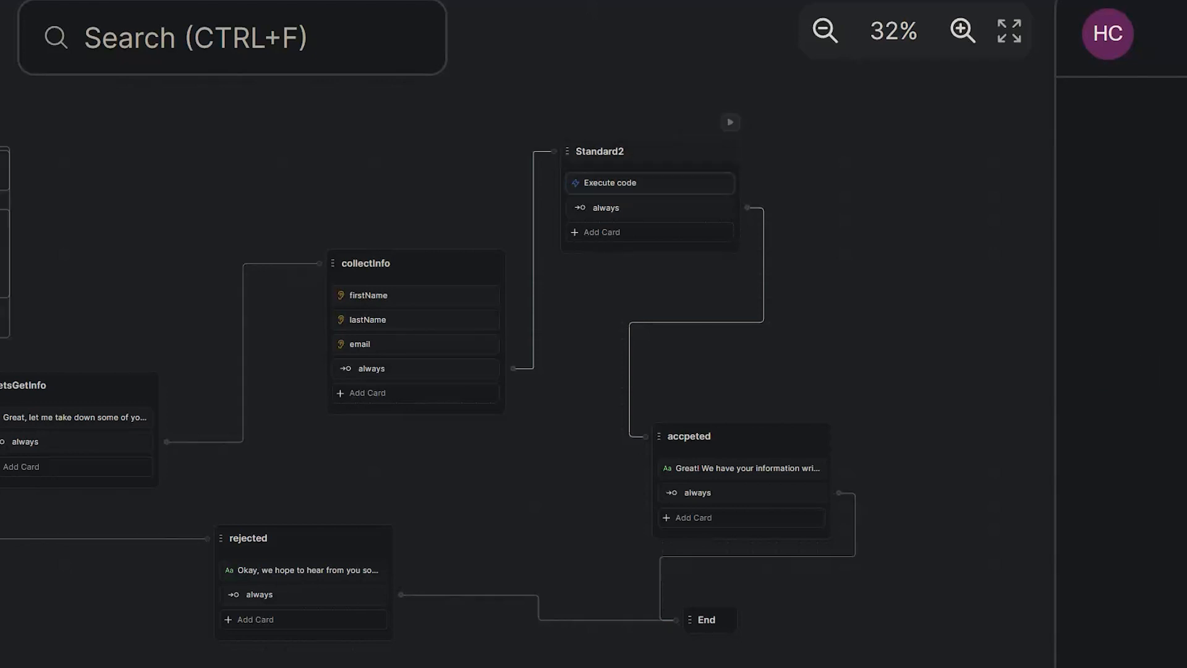
# - Open the Standard2 node's Execute code step
pyautogui.click(610, 182)
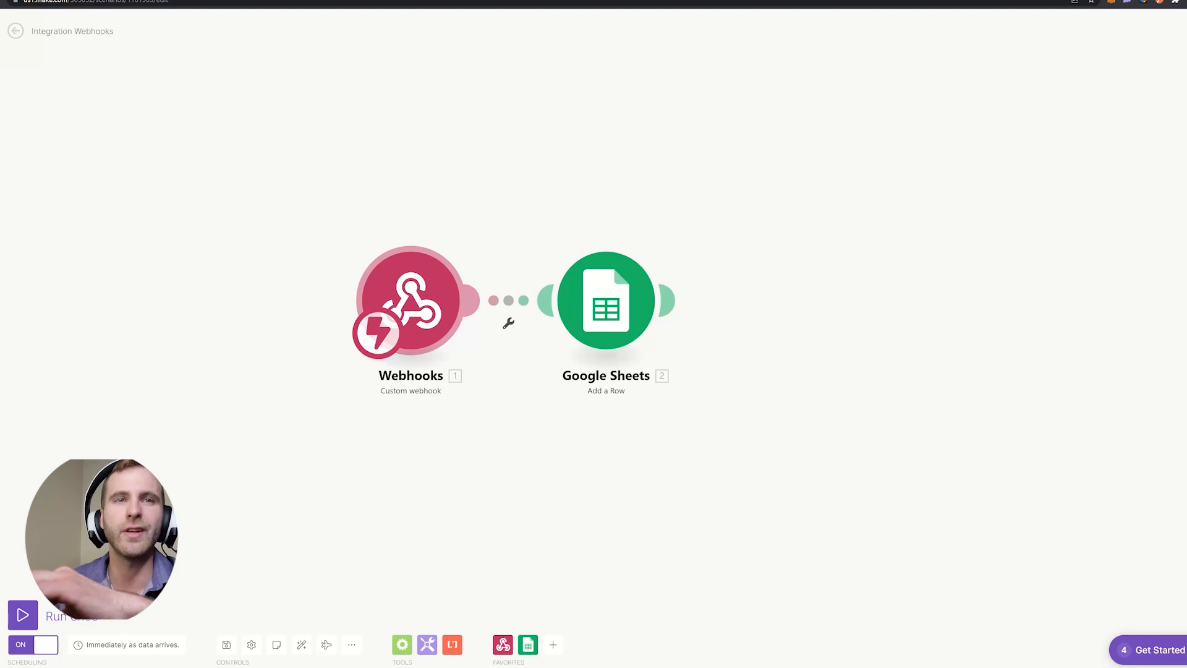
# - Check the Webhooks module's botpress hook settings, then close them
pyautogui.click(410, 301)
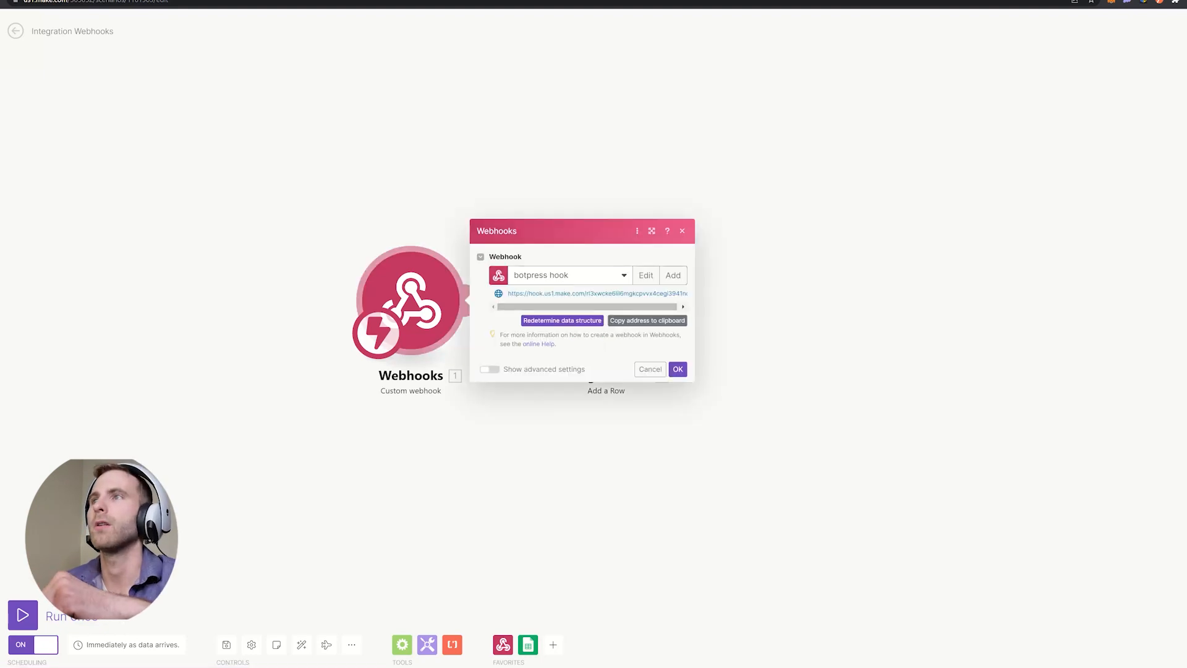
pyautogui.press('Escape')
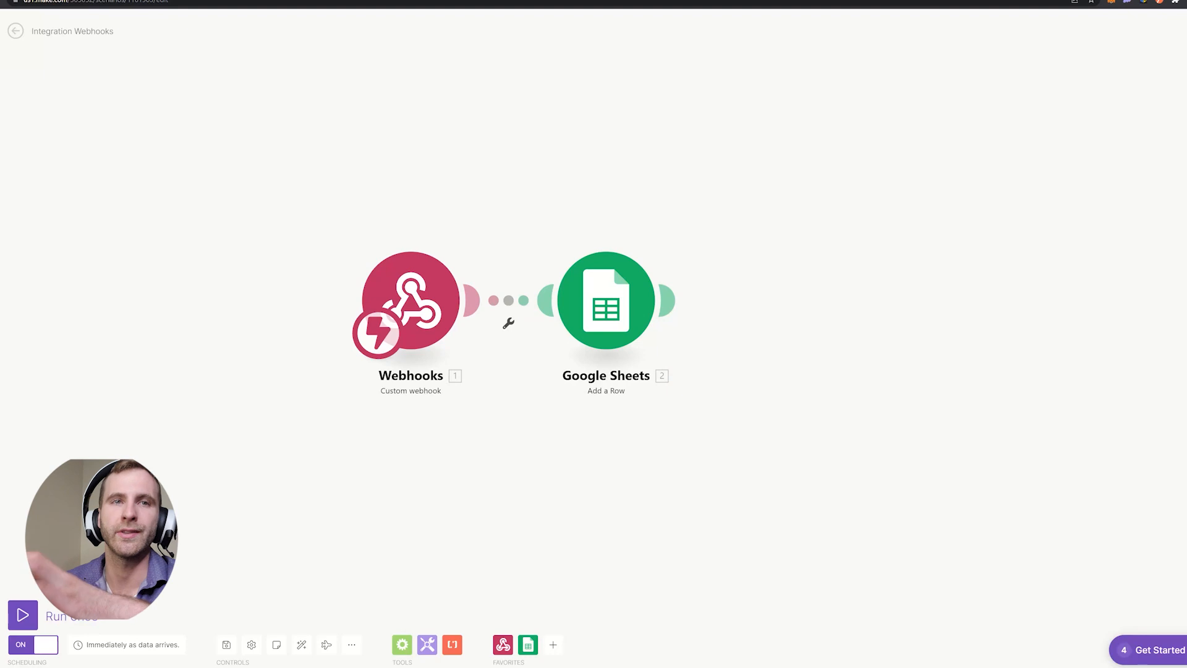